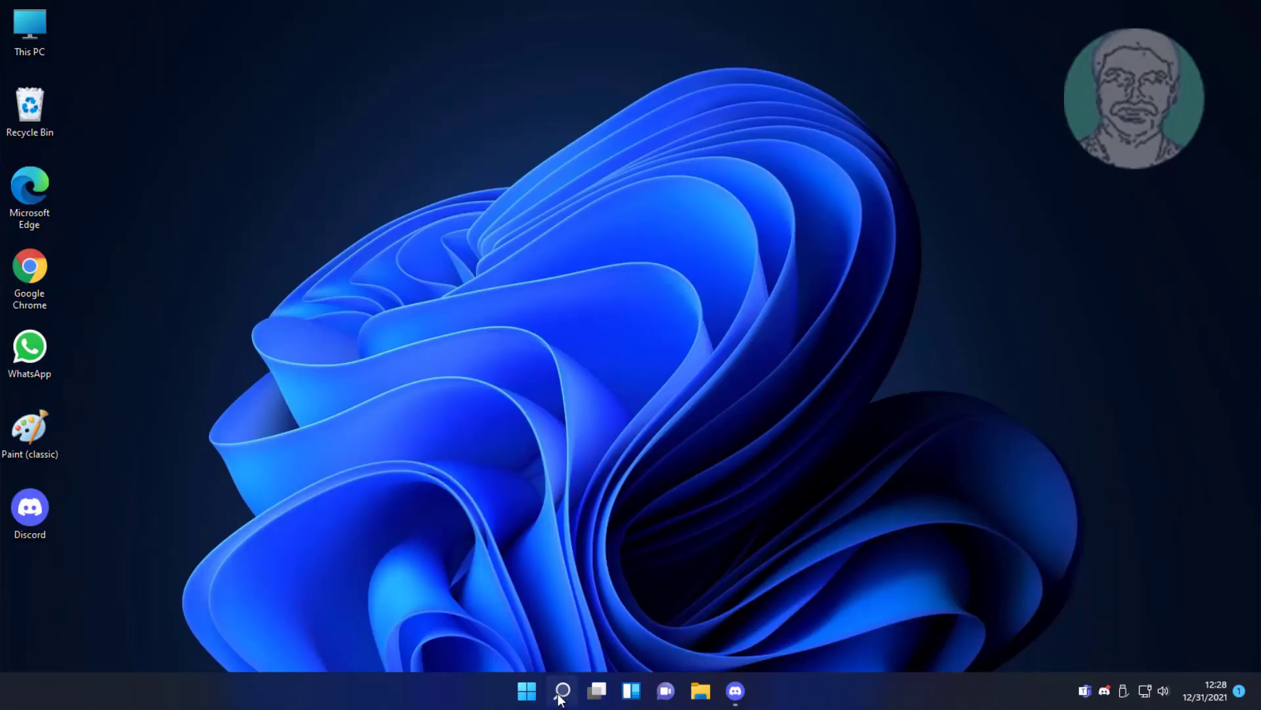
Step: Open Windows Search from the taskbar to look up the Services app
{"action": "left_click", "coordinate": [562, 690]}
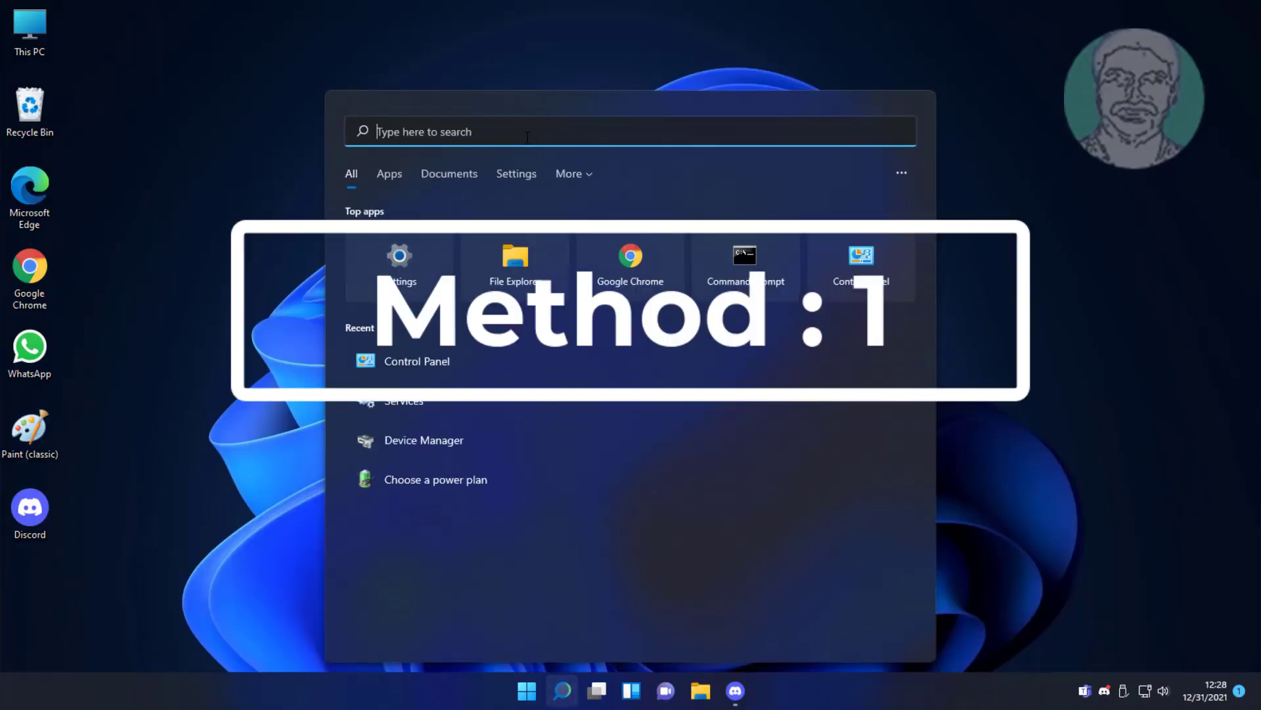
{"action": "type", "text": "servicesices"}
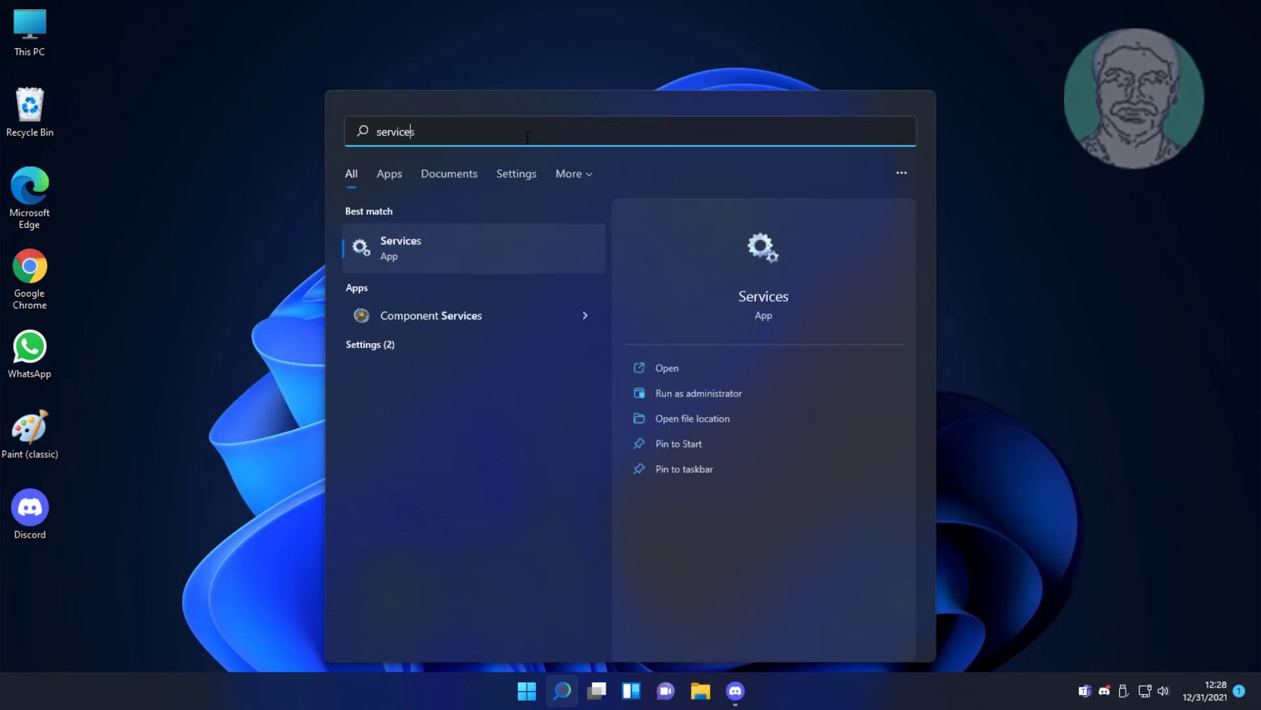
Step: Launch Services and apply Automatic startup to Touch Keyboard and Handwriting Panel Service
{"action": "left_click", "coordinate": [409, 243]}
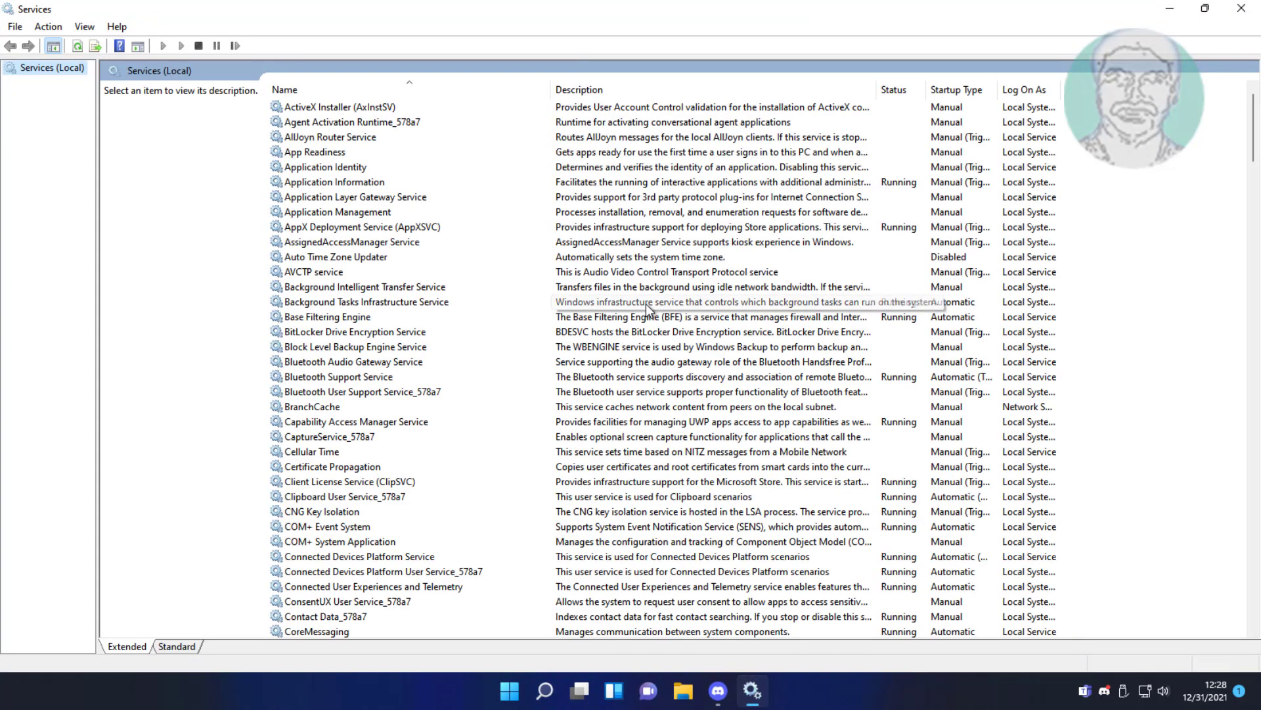
{"action": "left_click", "coordinate": [346, 347]}
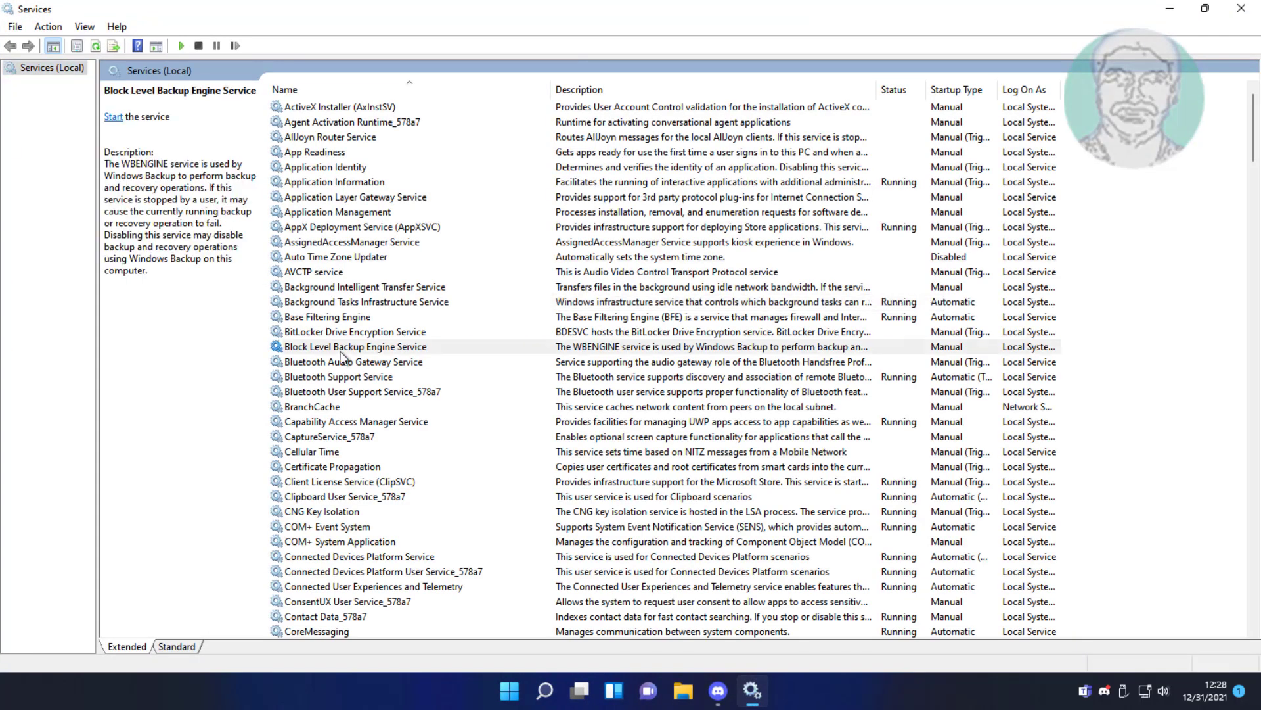
{"action": "key", "text": "t"}
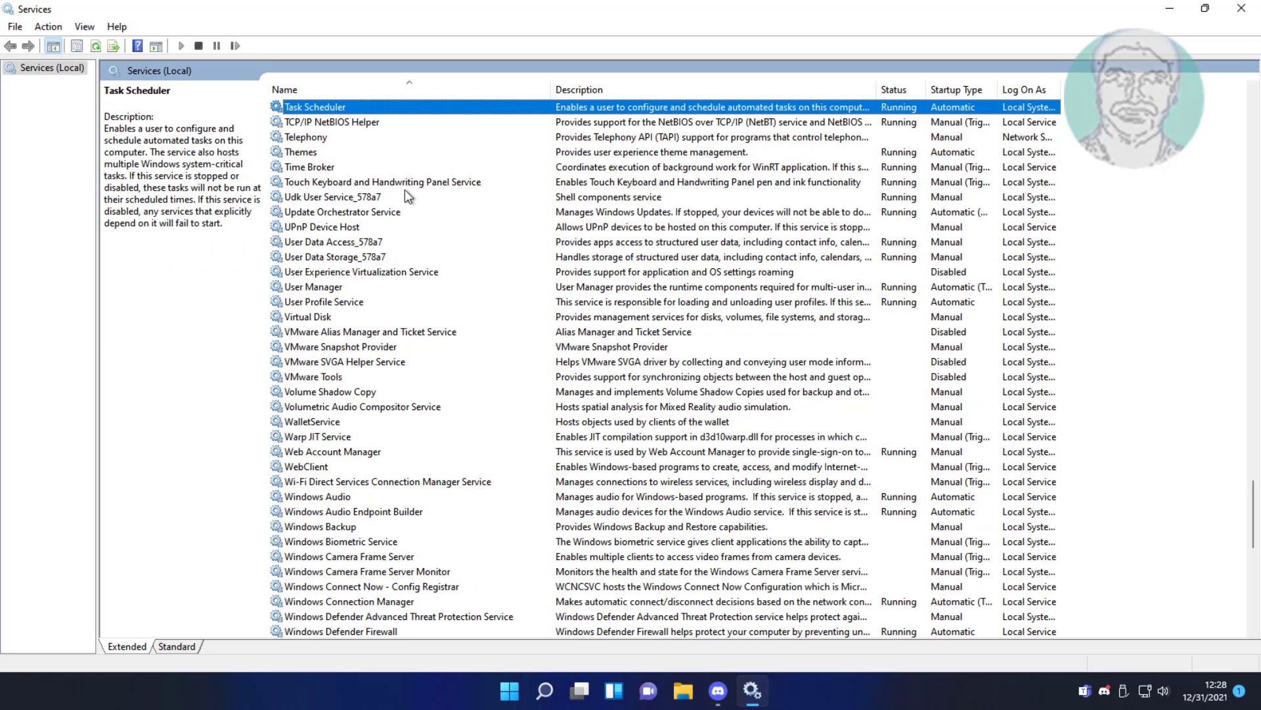
{"action": "left_click", "coordinate": [378, 184]}
{"action": "double_click", "coordinate": [438, 182]}
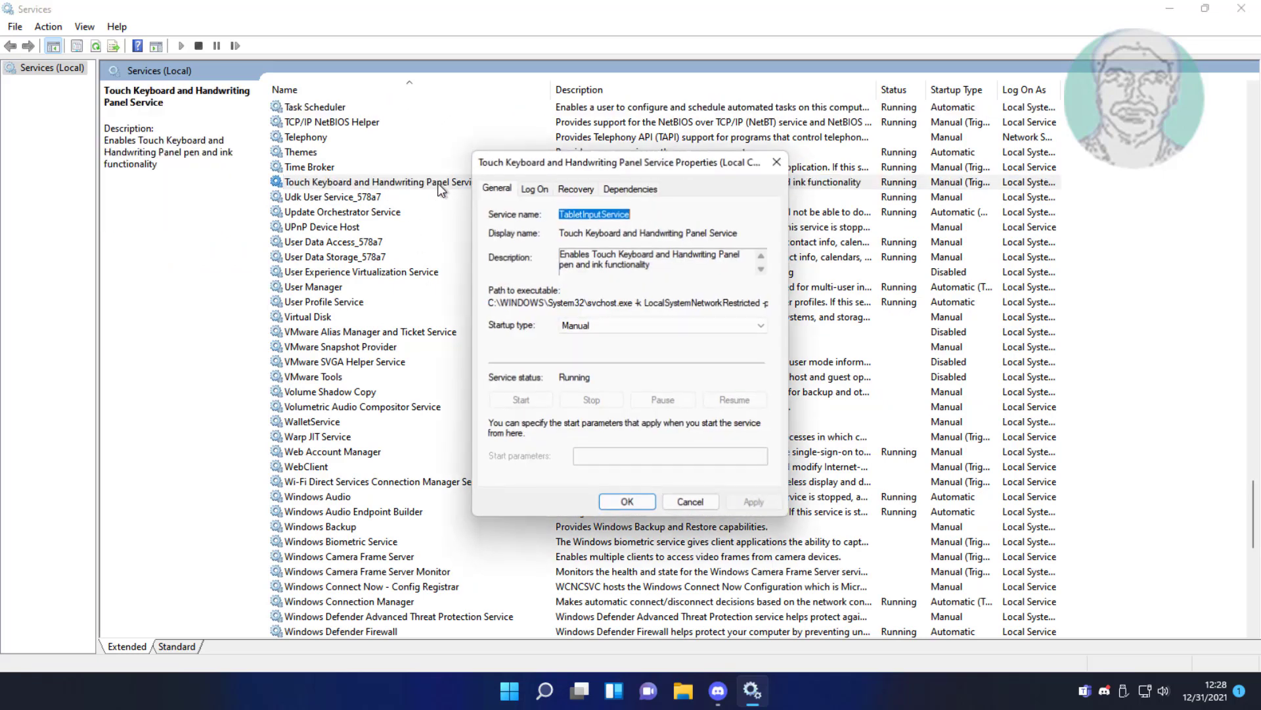
{"action": "left_click", "coordinate": [665, 324]}
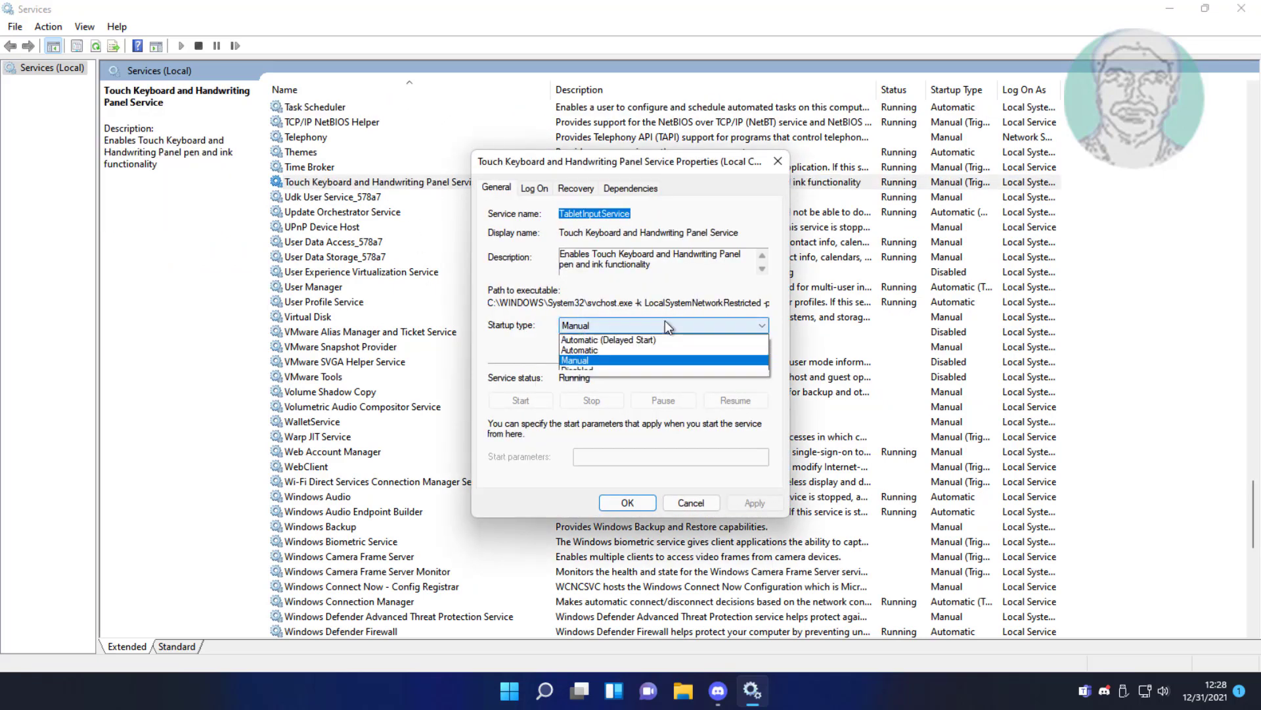
{"action": "left_click", "coordinate": [580, 350]}
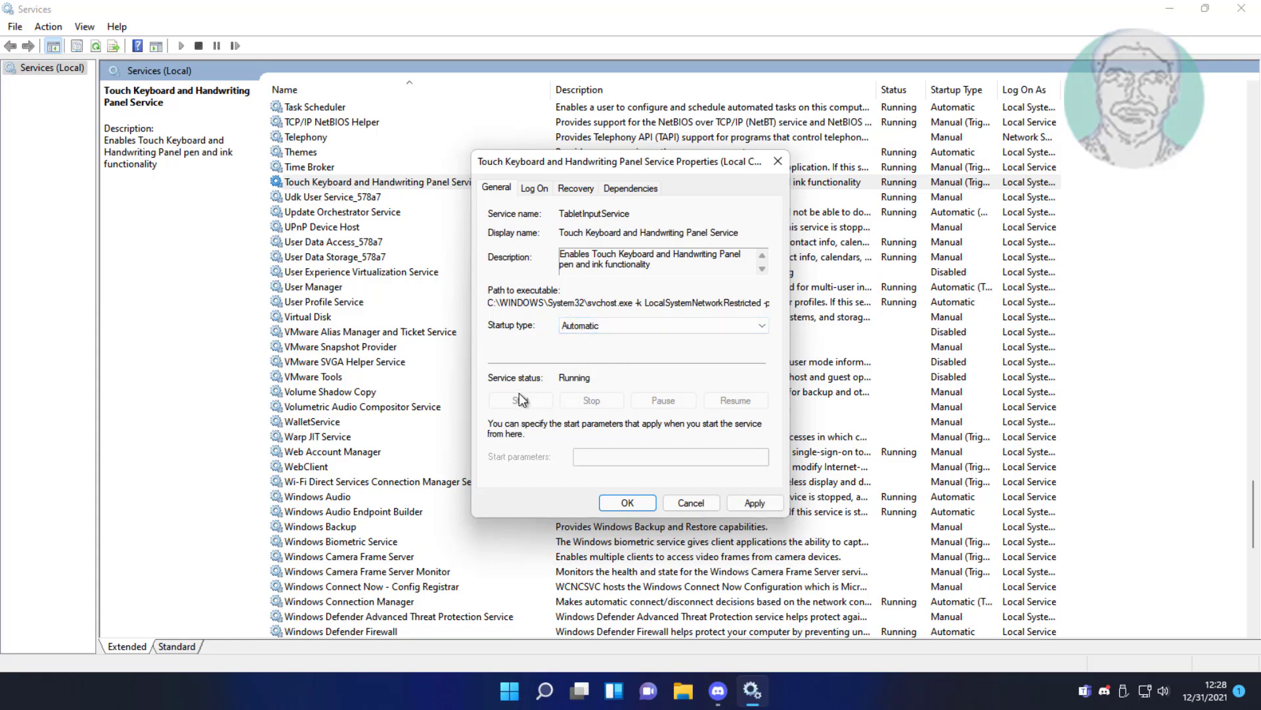
{"action": "left_click", "coordinate": [762, 508]}
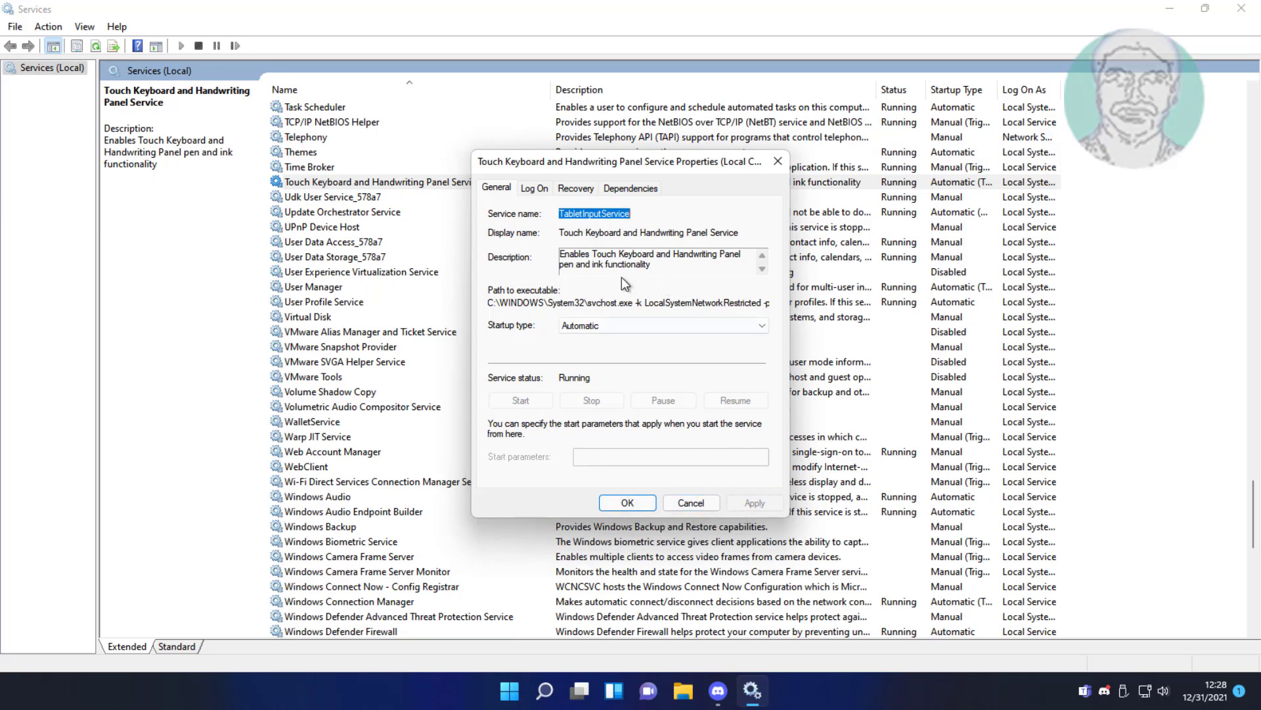
Step: Review the service's Dependencies, expanding Remote Procedure Call (RPC), then close its properties
{"action": "left_click", "coordinate": [634, 187]}
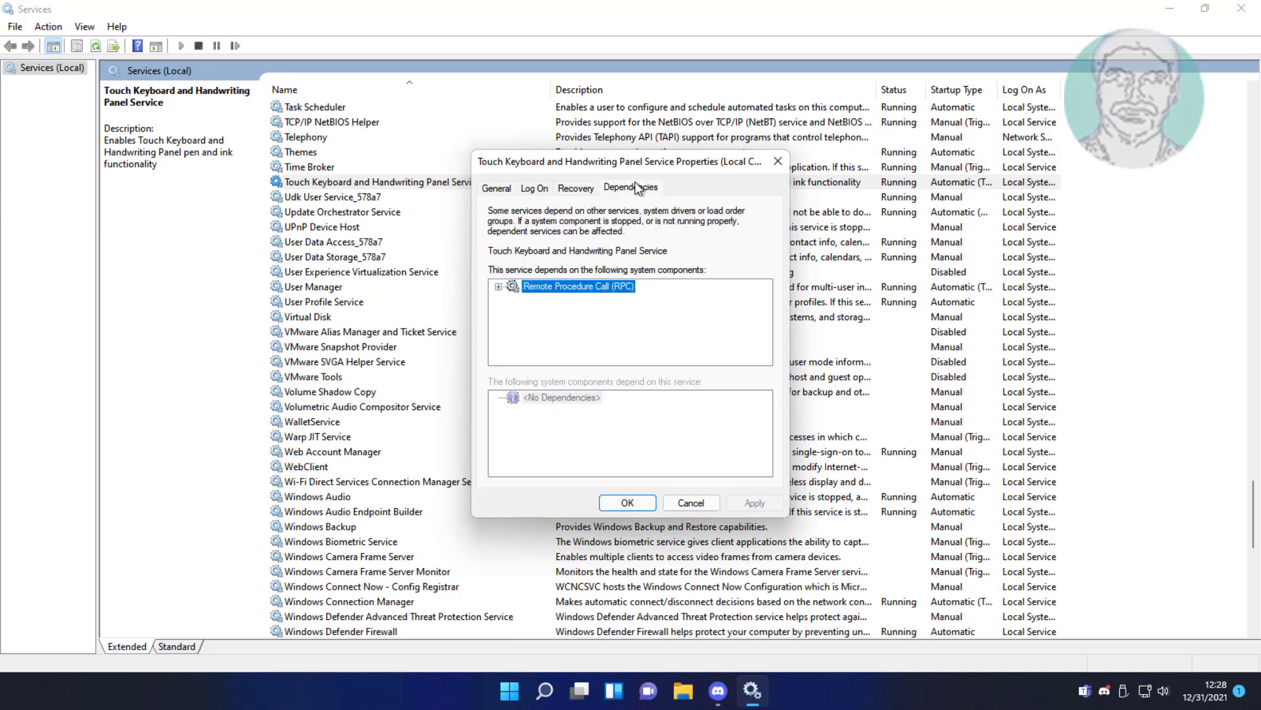
{"action": "left_click", "coordinate": [497, 286]}
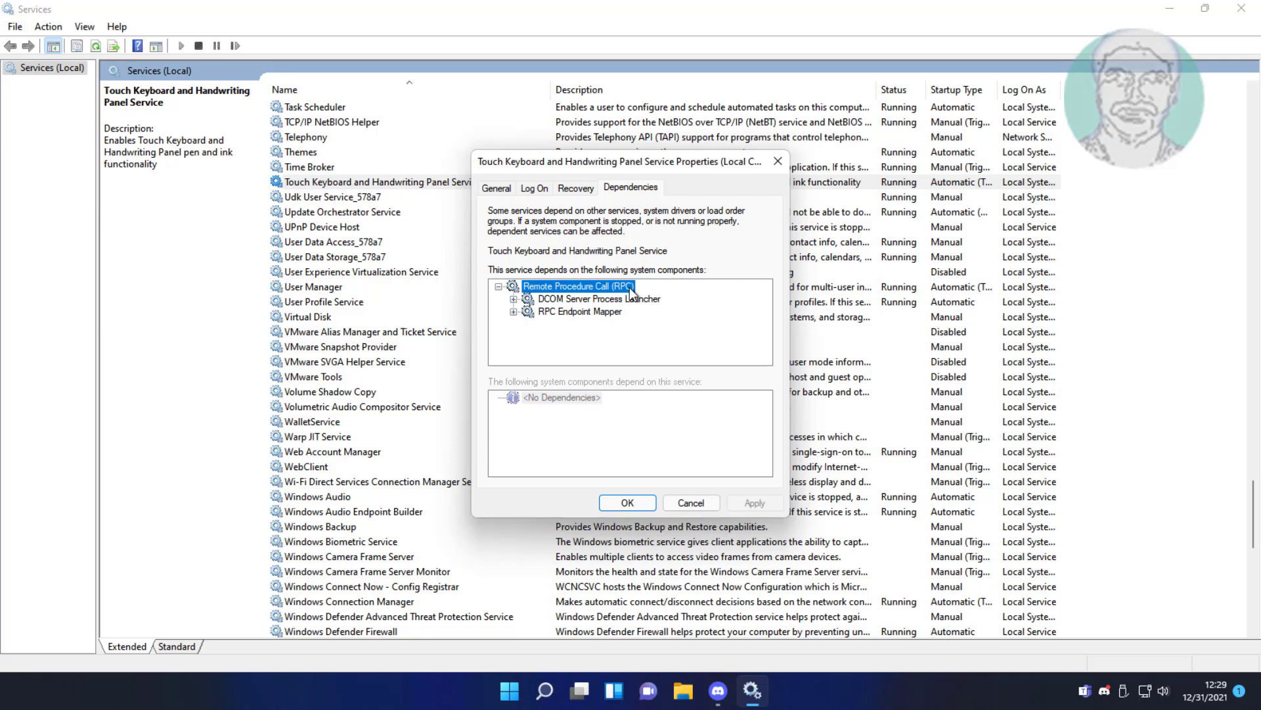
{"action": "left_click", "coordinate": [628, 503]}
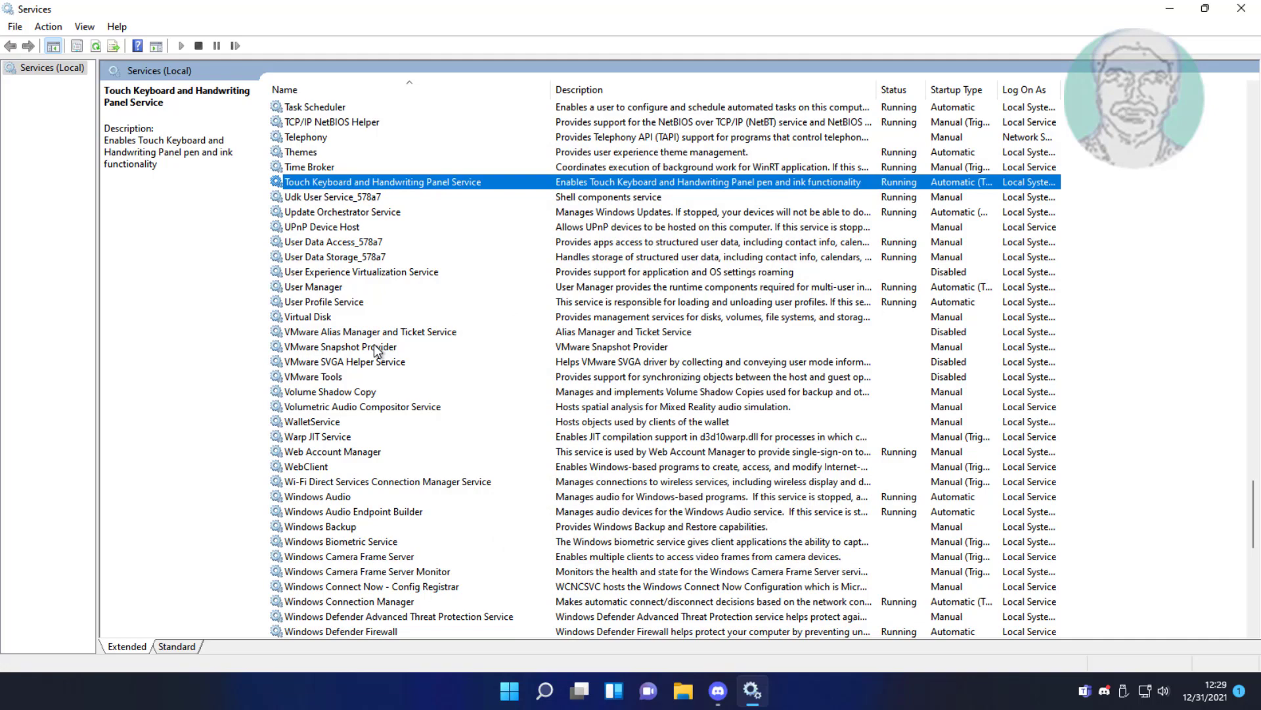
Step: Inspect the Remote Procedure Call (RPC) and DCOM Server Process Launcher service properties
{"action": "key", "text": "r"}
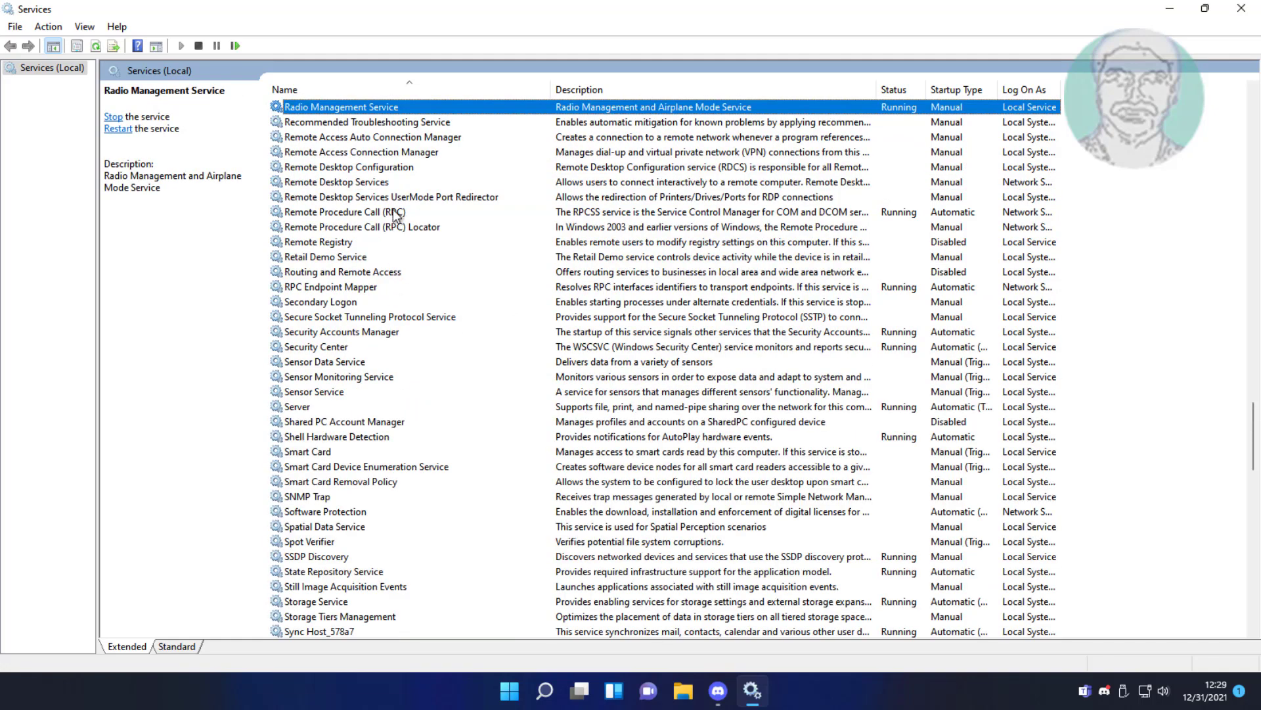
{"action": "left_click", "coordinate": [394, 212]}
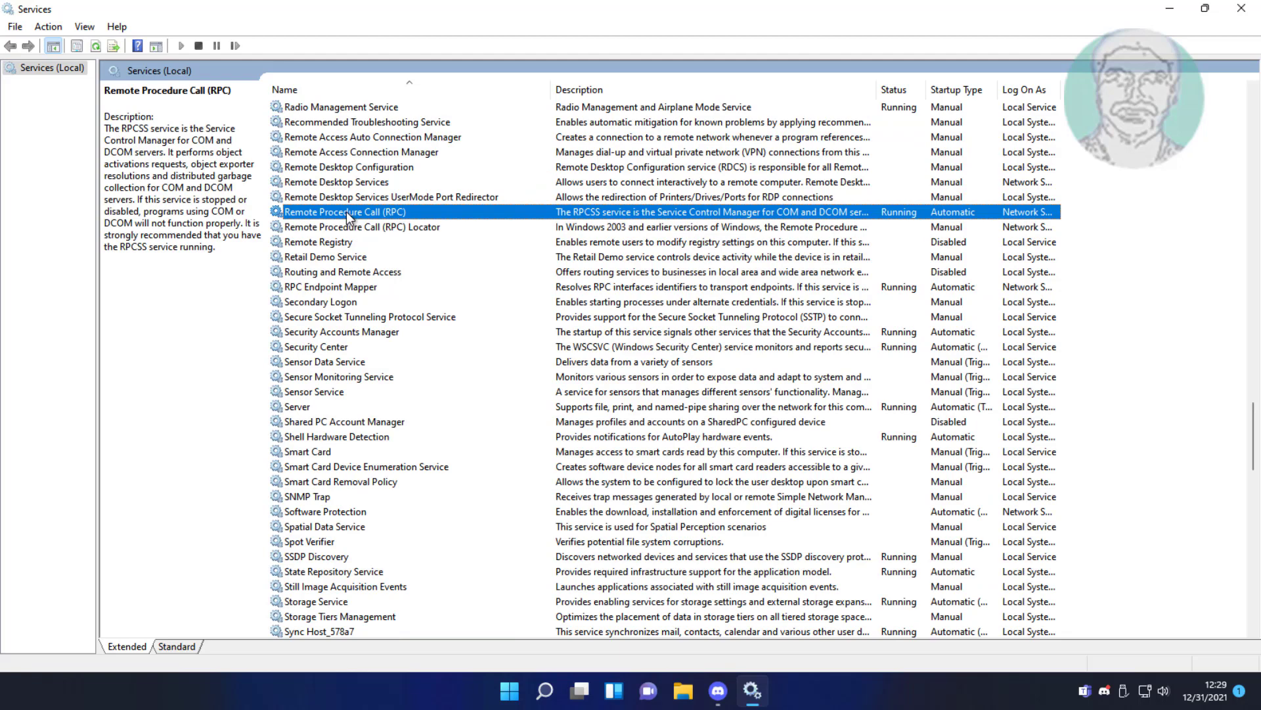
{"action": "double_click", "coordinate": [347, 212]}
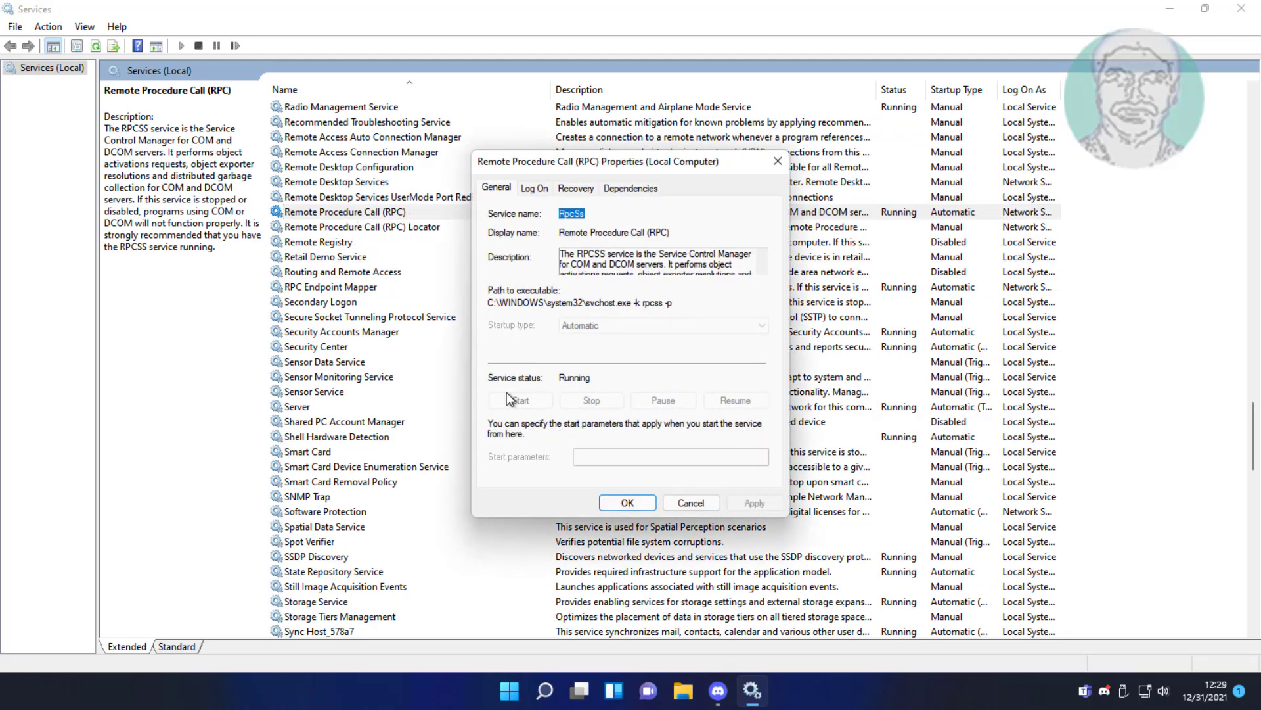
{"action": "left_click", "coordinate": [642, 507]}
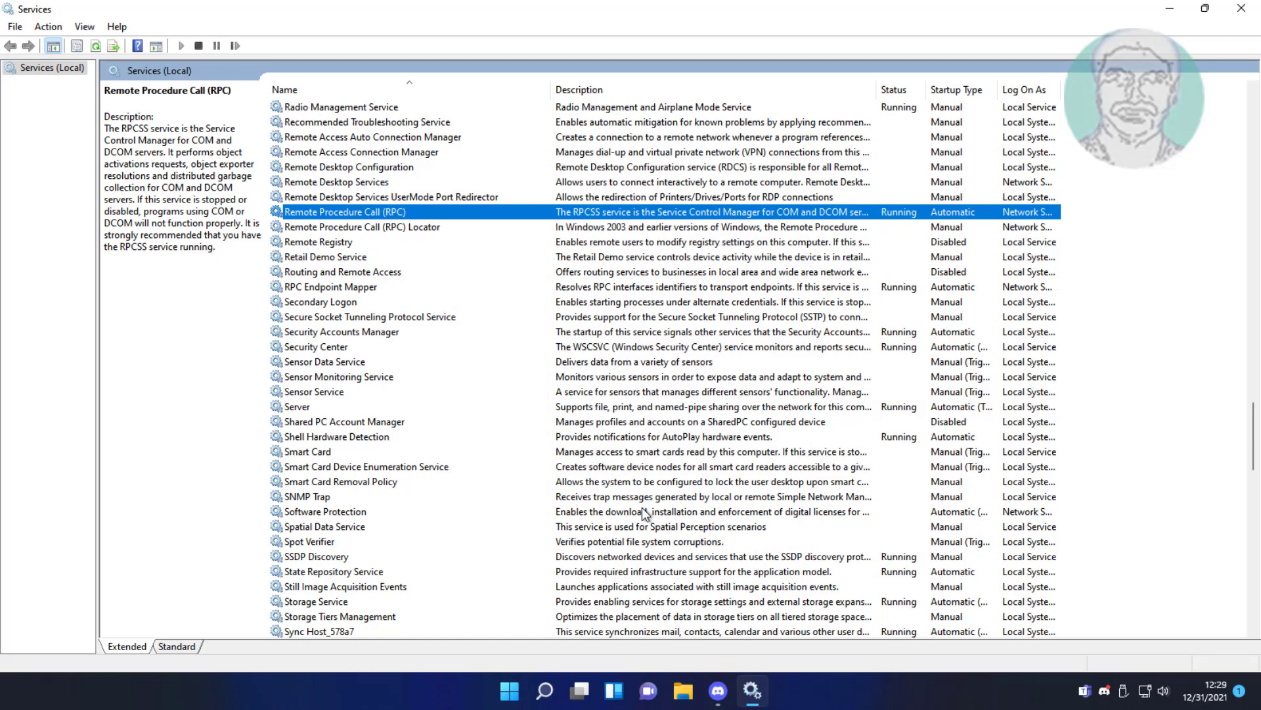
{"action": "key", "text": "d"}
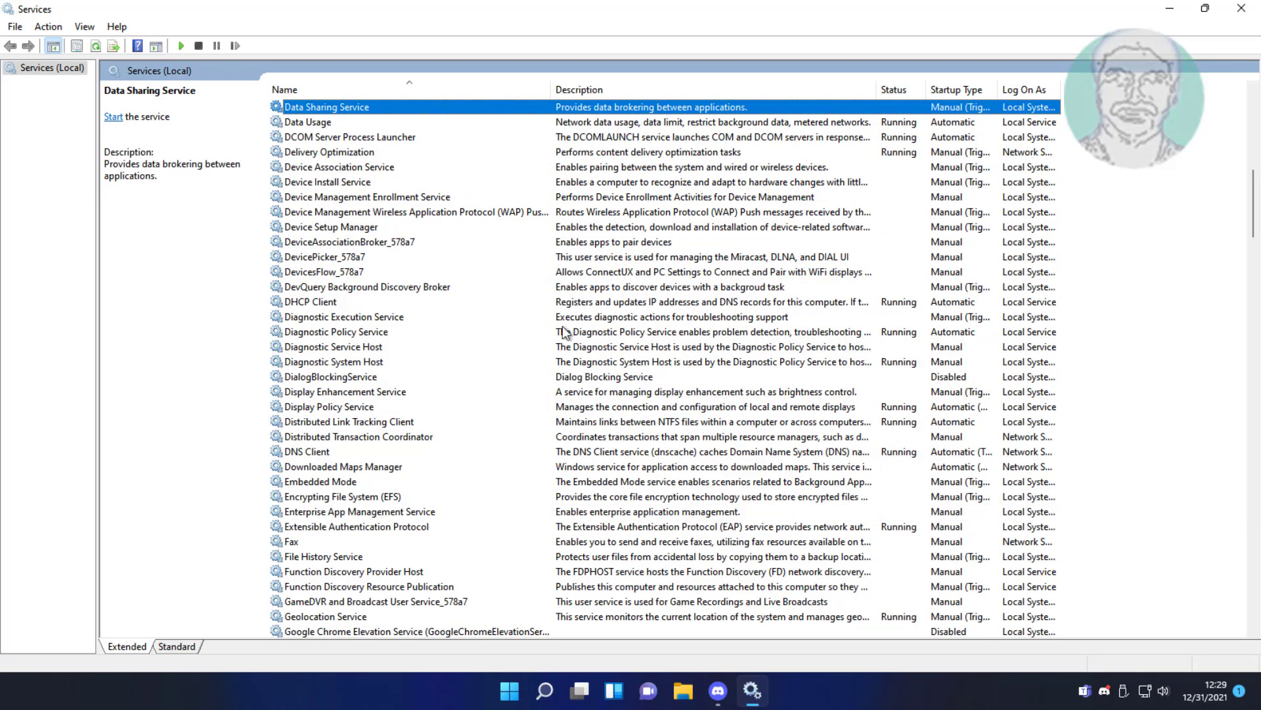
{"action": "left_click", "coordinate": [358, 137]}
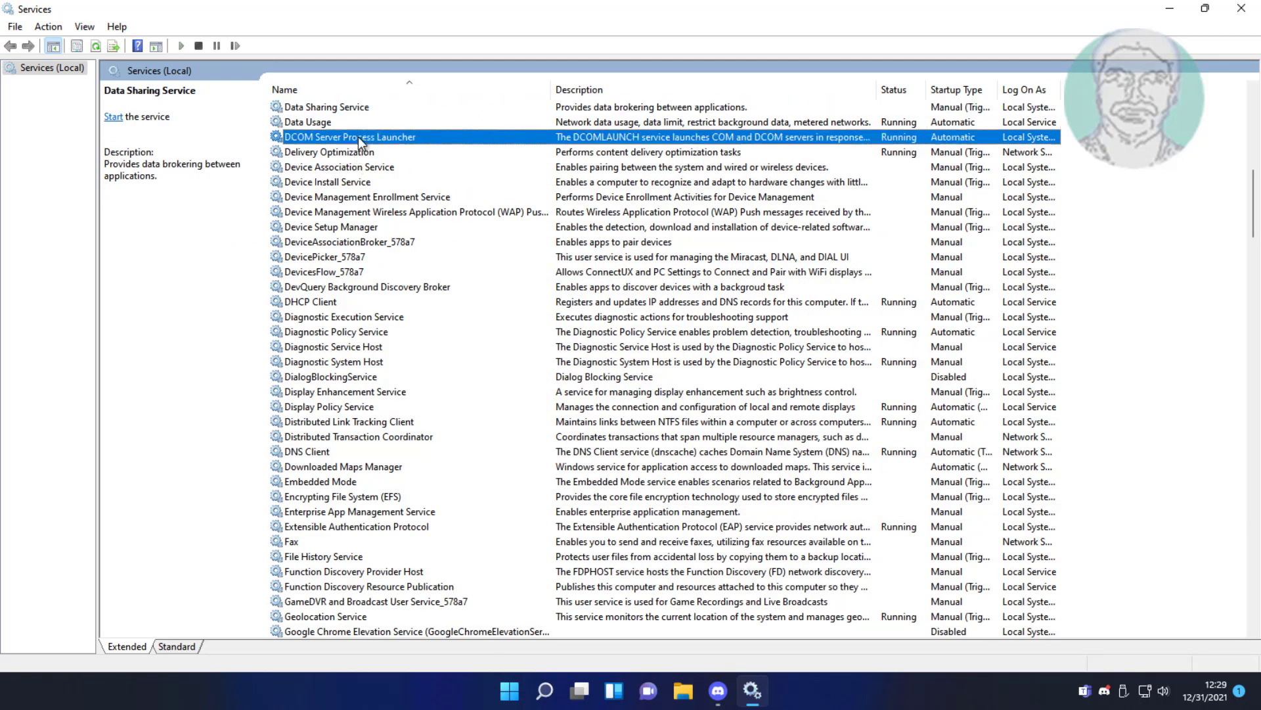
{"action": "double_click", "coordinate": [350, 137]}
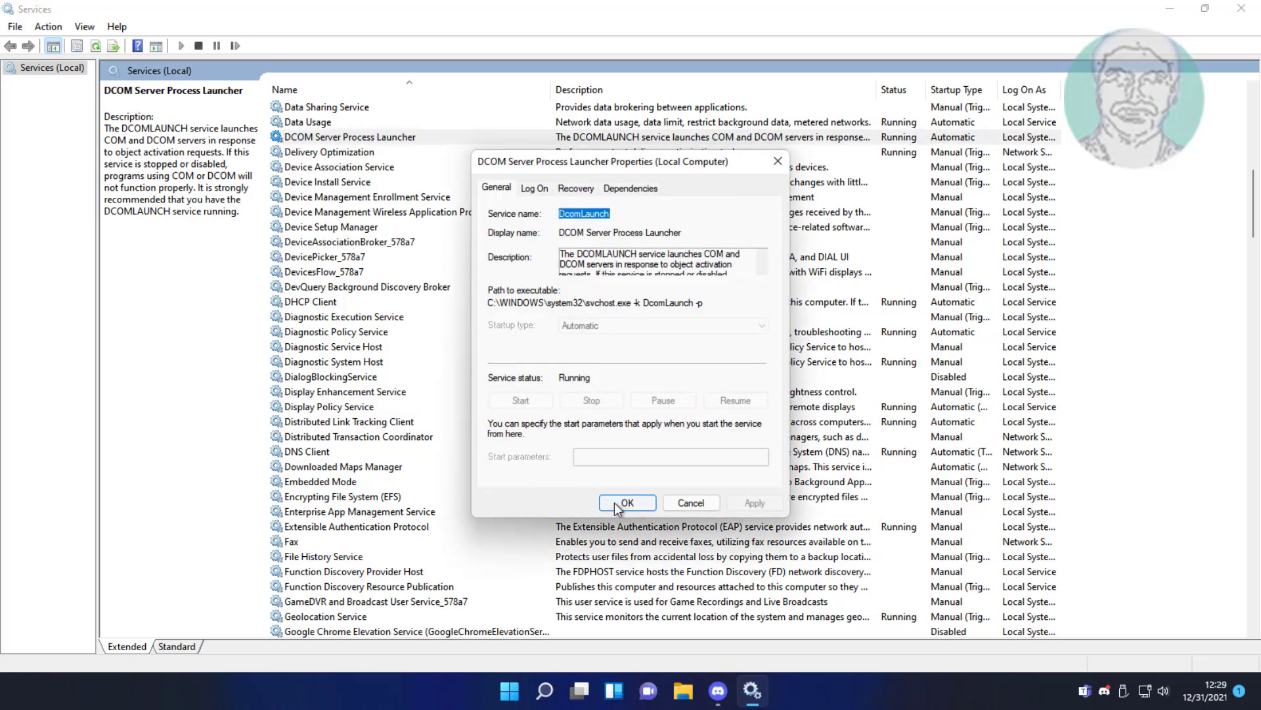
{"action": "left_click", "coordinate": [628, 502]}
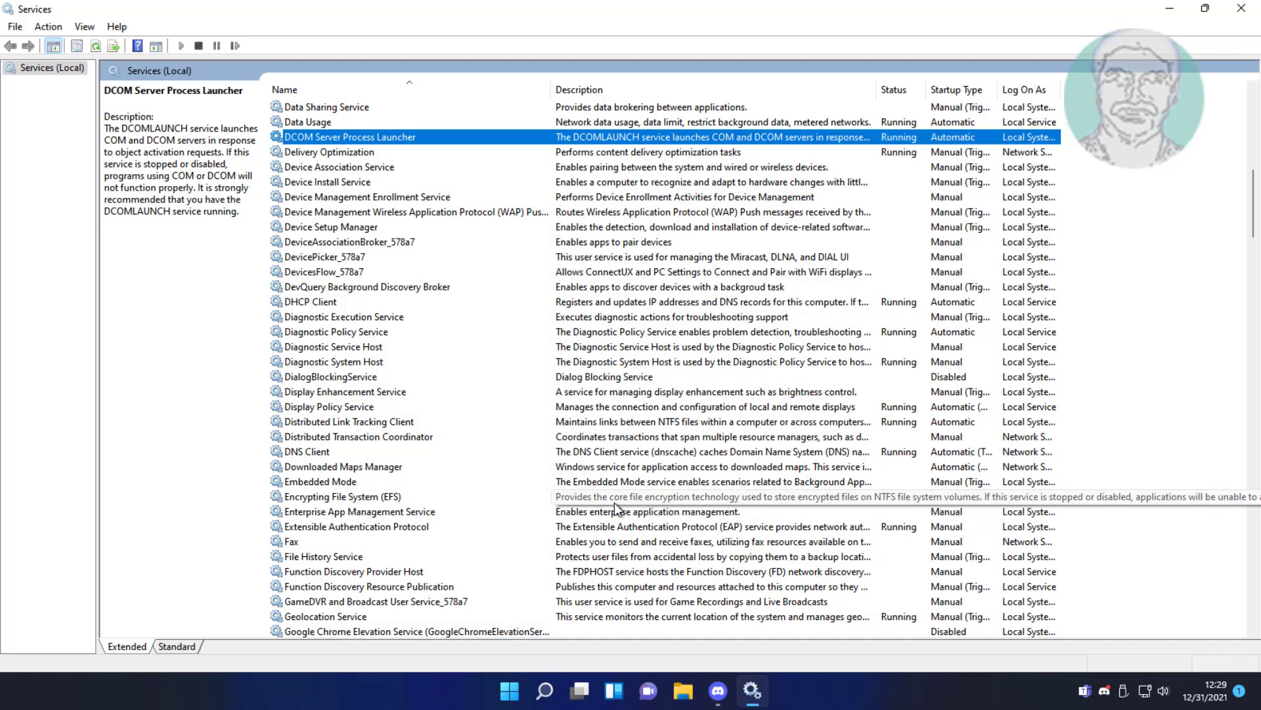
Step: Check the RPC Endpoint Mapper service properties, then close Services
{"action": "key", "text": "r"}
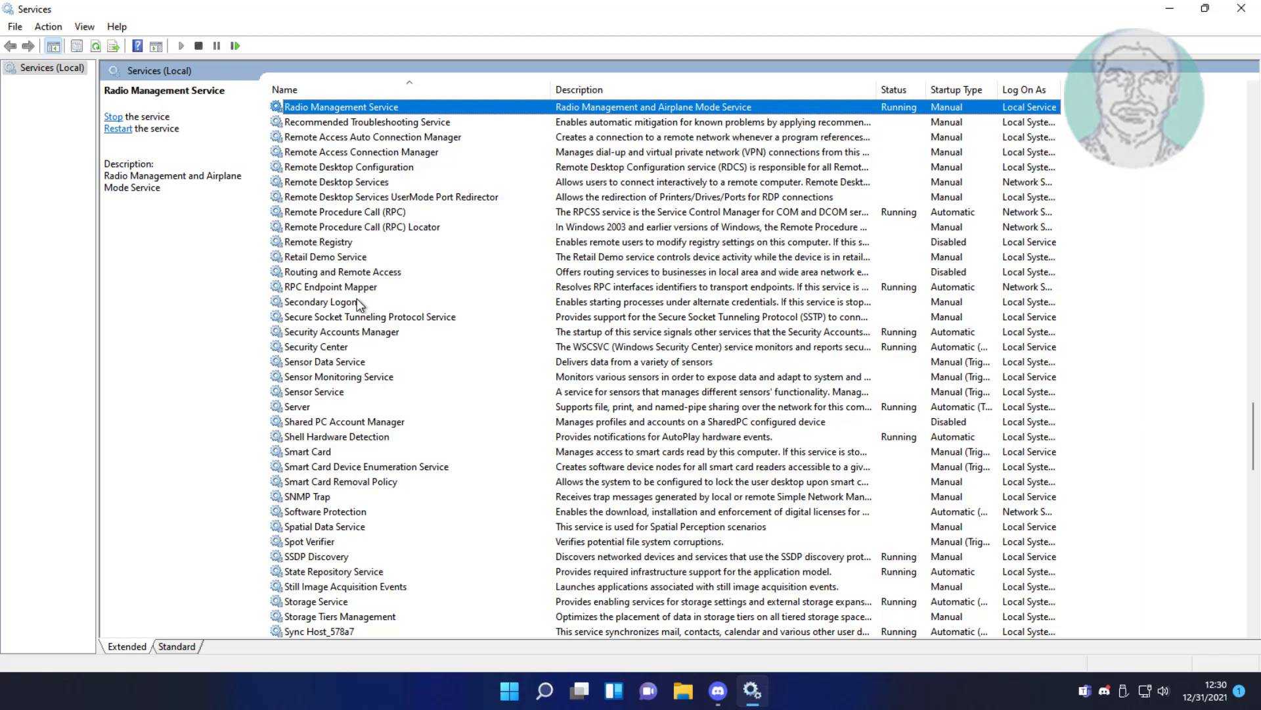
{"action": "left_click", "coordinate": [350, 287]}
{"action": "double_click", "coordinate": [393, 291]}
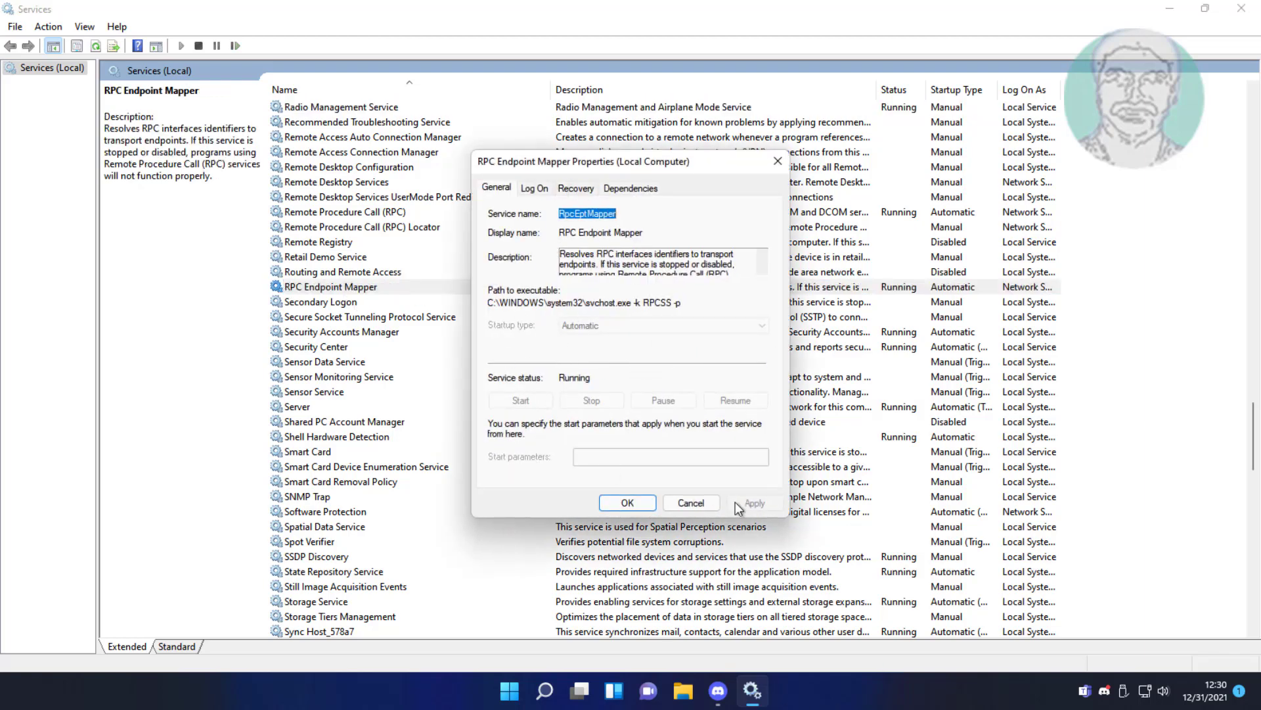
{"action": "left_click", "coordinate": [627, 503]}
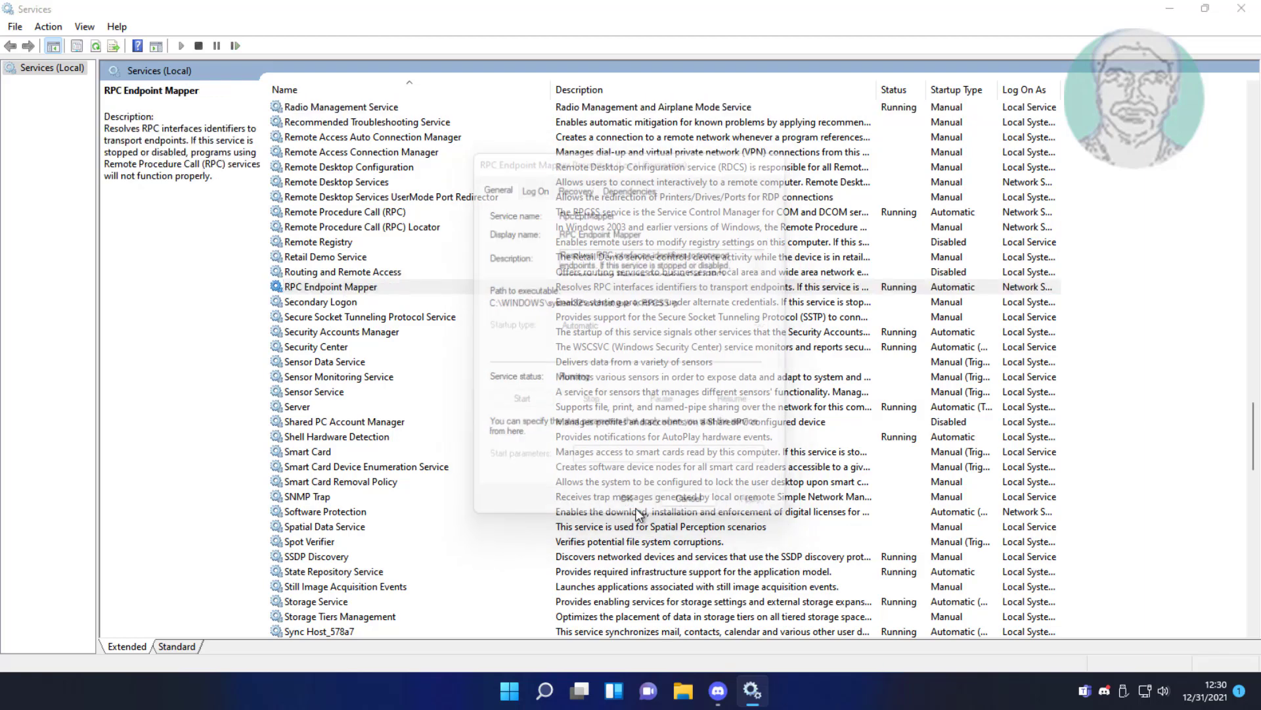
{"action": "left_click", "coordinate": [1244, 13]}
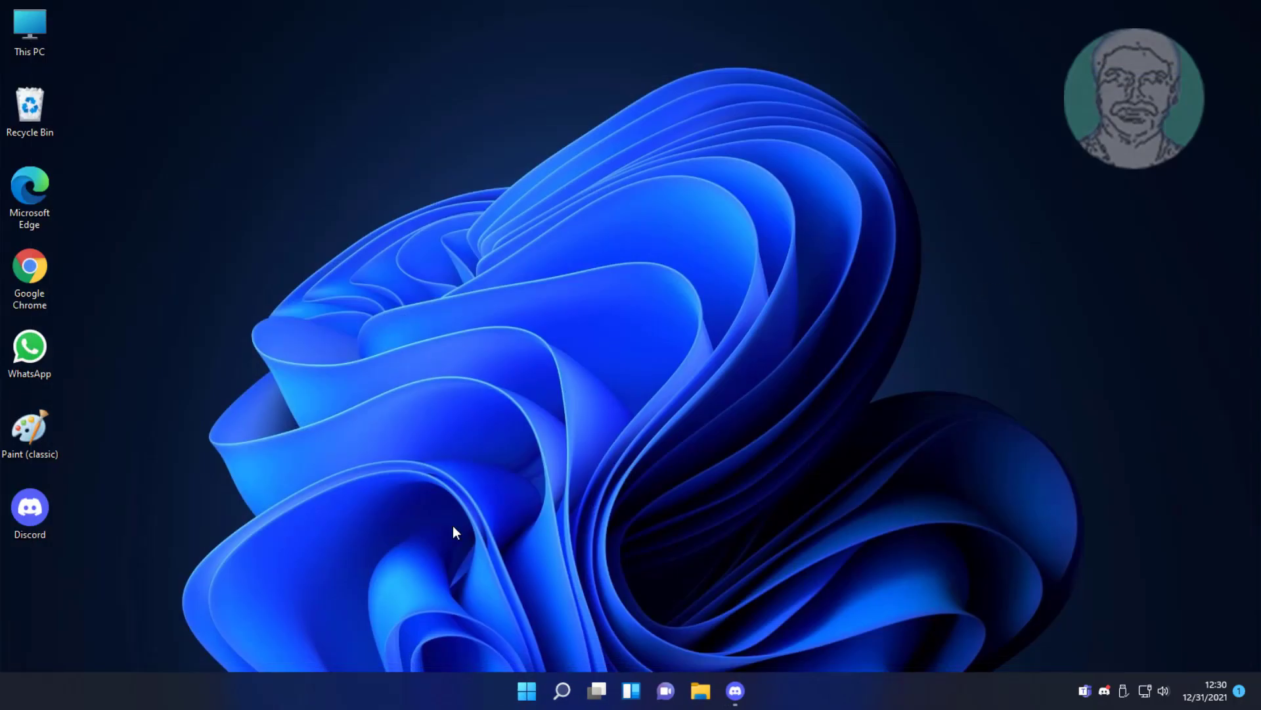
{"action": "left_click", "coordinate": [526, 690]}
{"action": "left_click", "coordinate": [526, 689]}
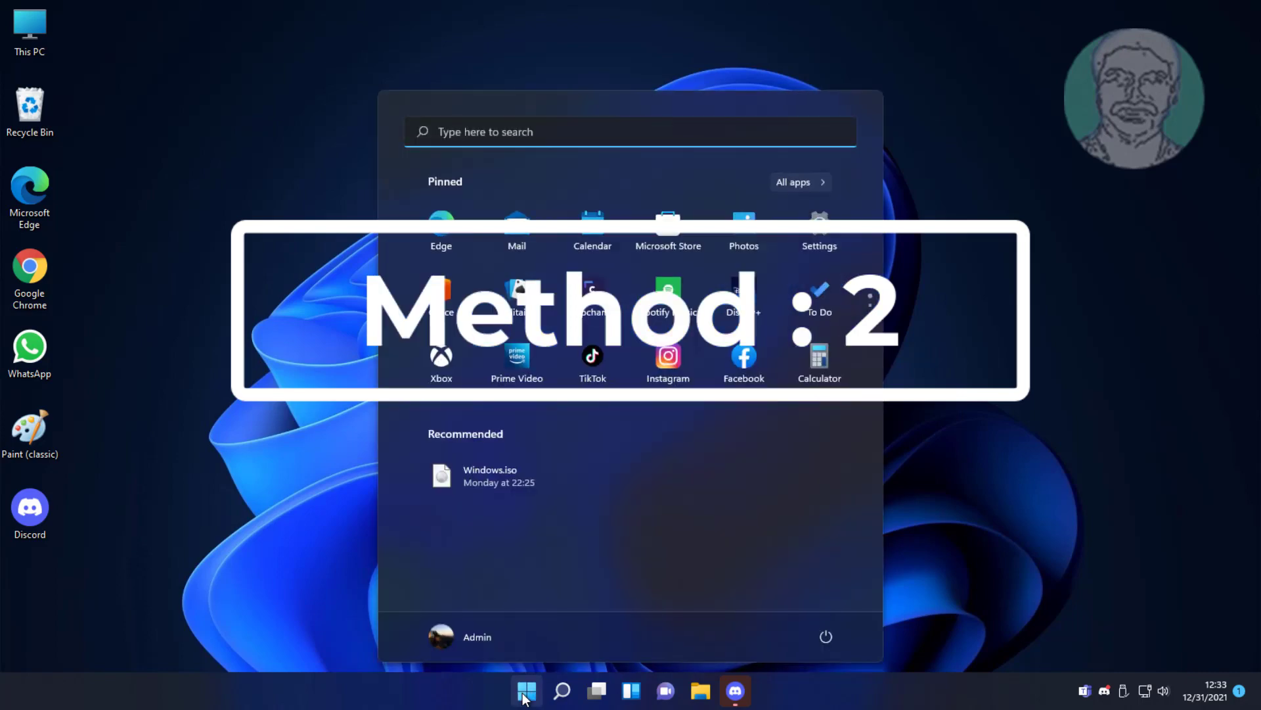
{"action": "left_click", "coordinate": [824, 224]}
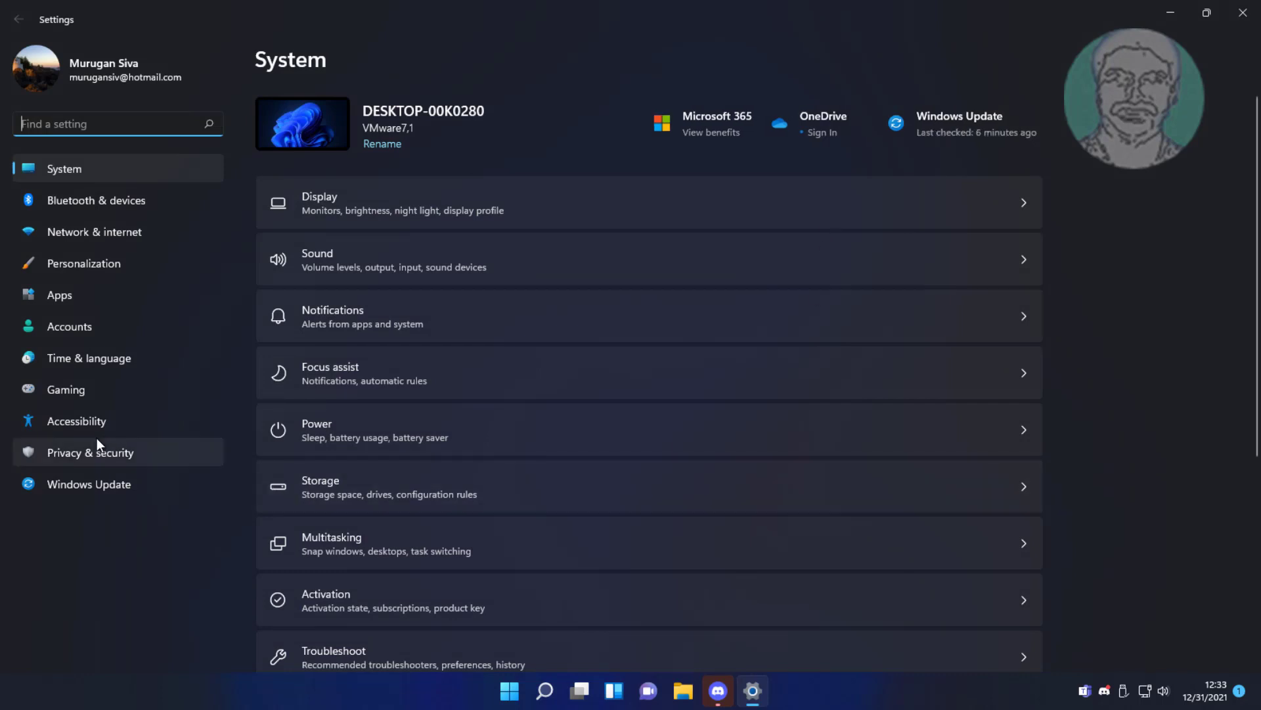
{"action": "left_click", "coordinate": [101, 420]}
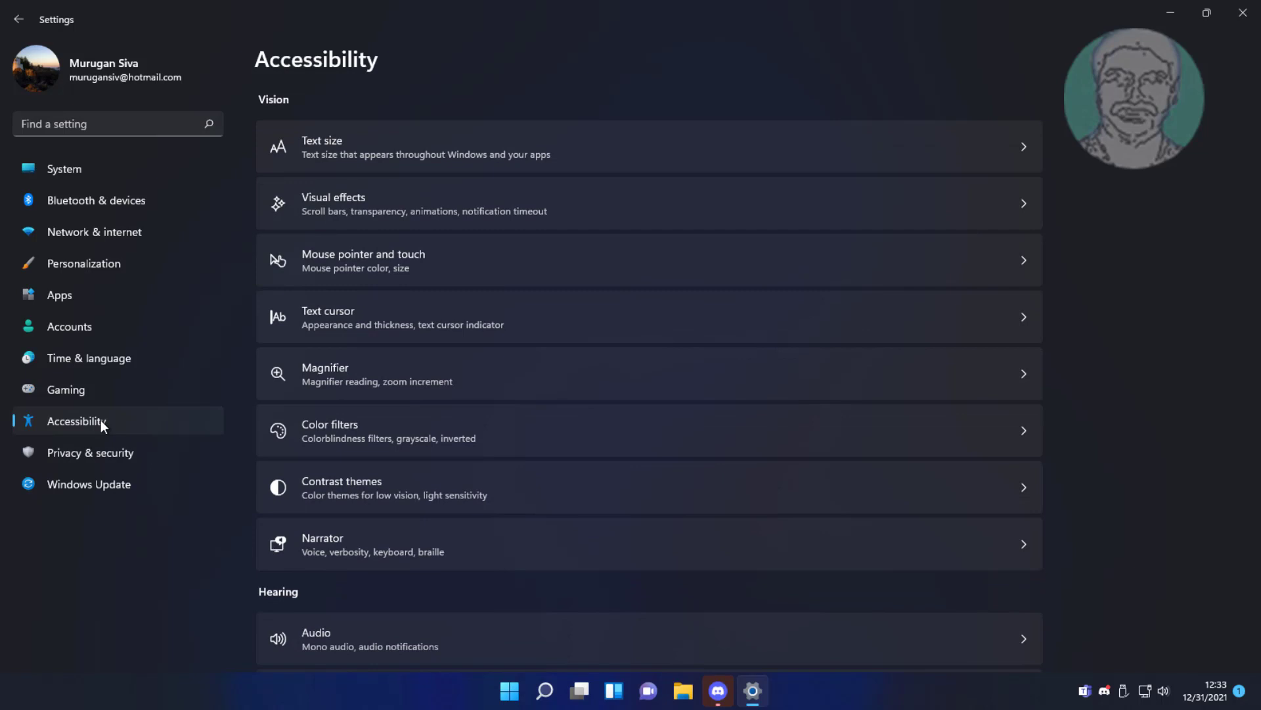
{"action": "scroll", "coordinate": [546, 548], "scroll_direction": "down", "scroll_amount": 1}
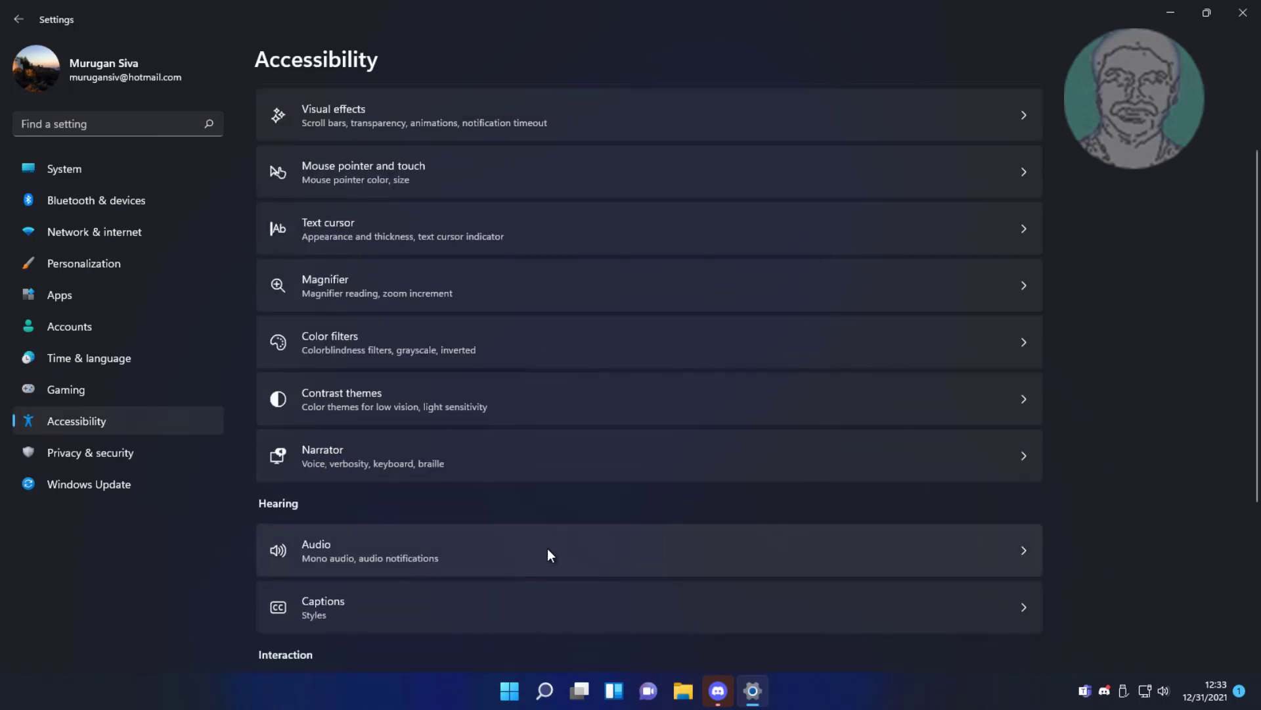
{"action": "scroll", "coordinate": [547, 548], "scroll_direction": "down", "scroll_amount": 3}
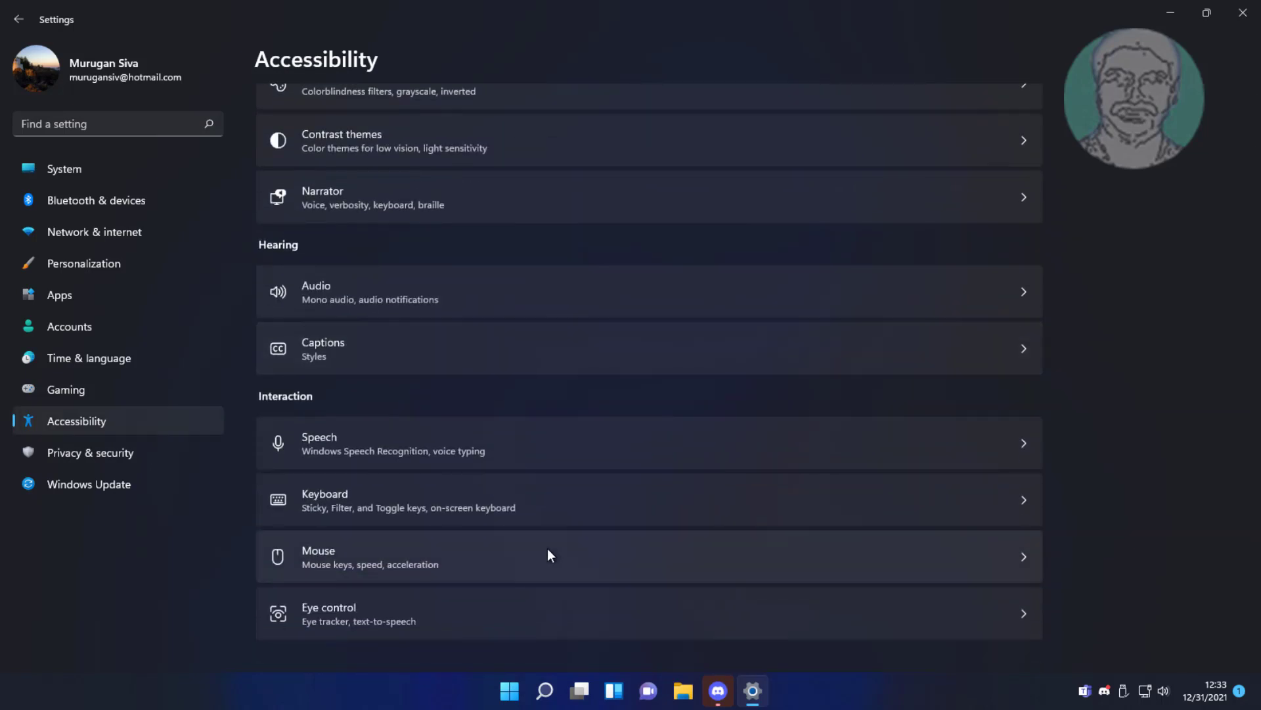
{"action": "left_click", "coordinate": [507, 505]}
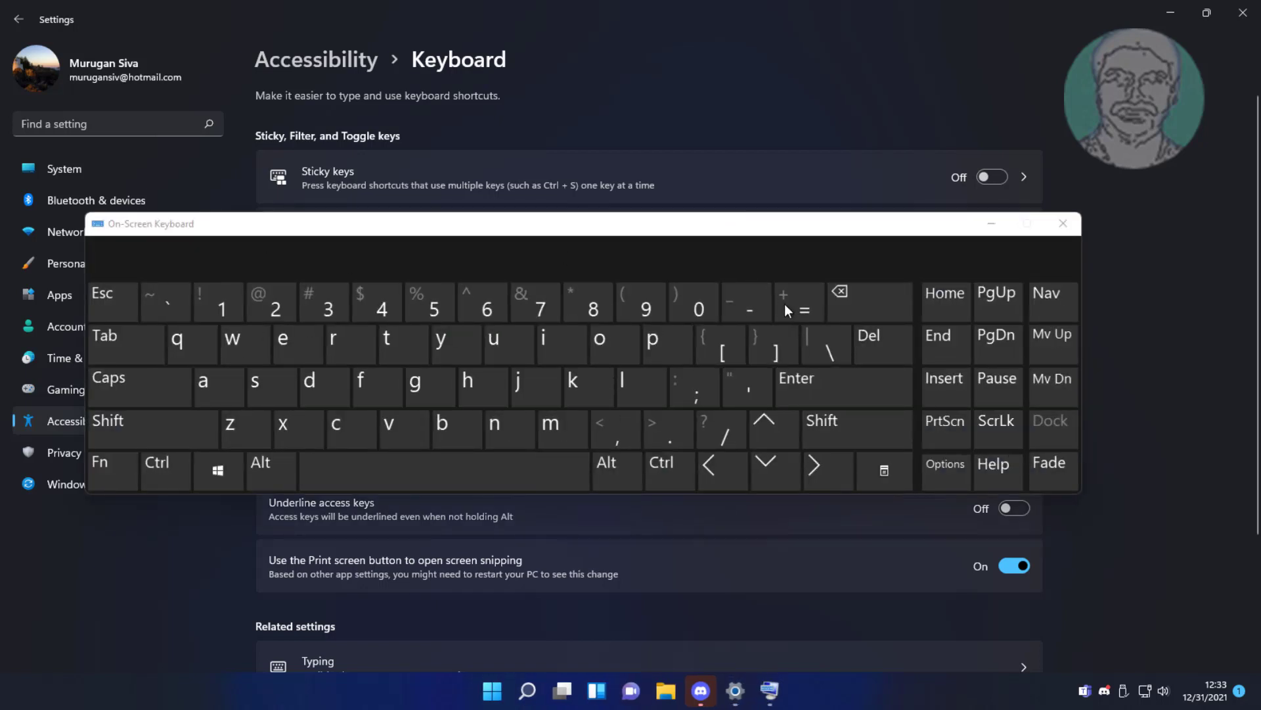
{"action": "left_click", "coordinate": [1063, 224]}
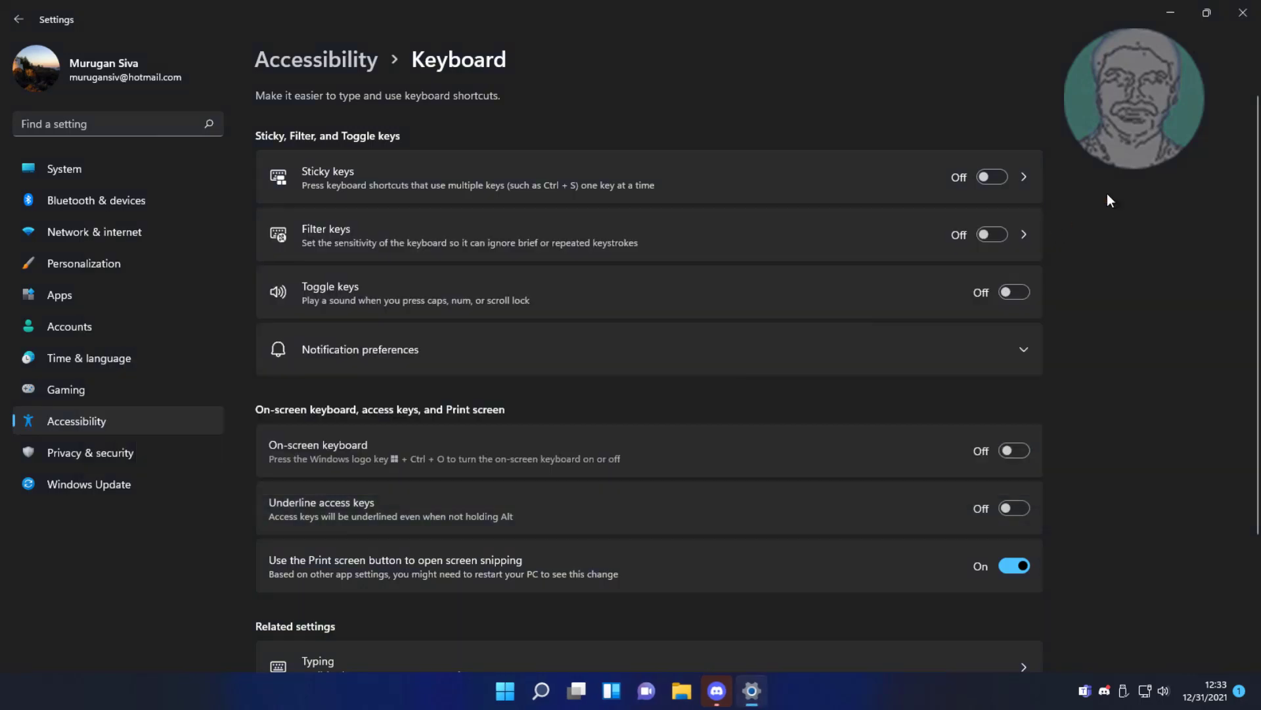
{"action": "left_click", "coordinate": [1242, 13]}
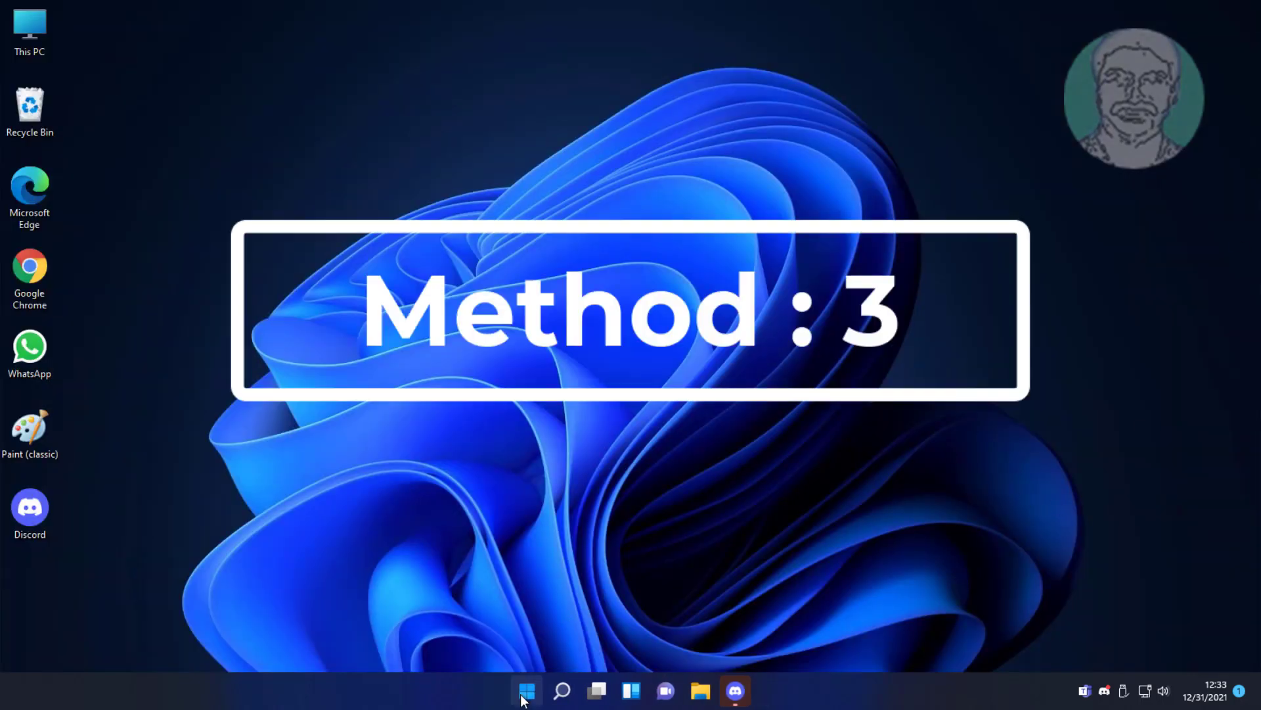
Step: Turn on the Touch keyboard corner icon under Personalization > Taskbar, then close Settings
{"action": "left_click", "coordinate": [527, 690]}
{"action": "left_click", "coordinate": [819, 227]}
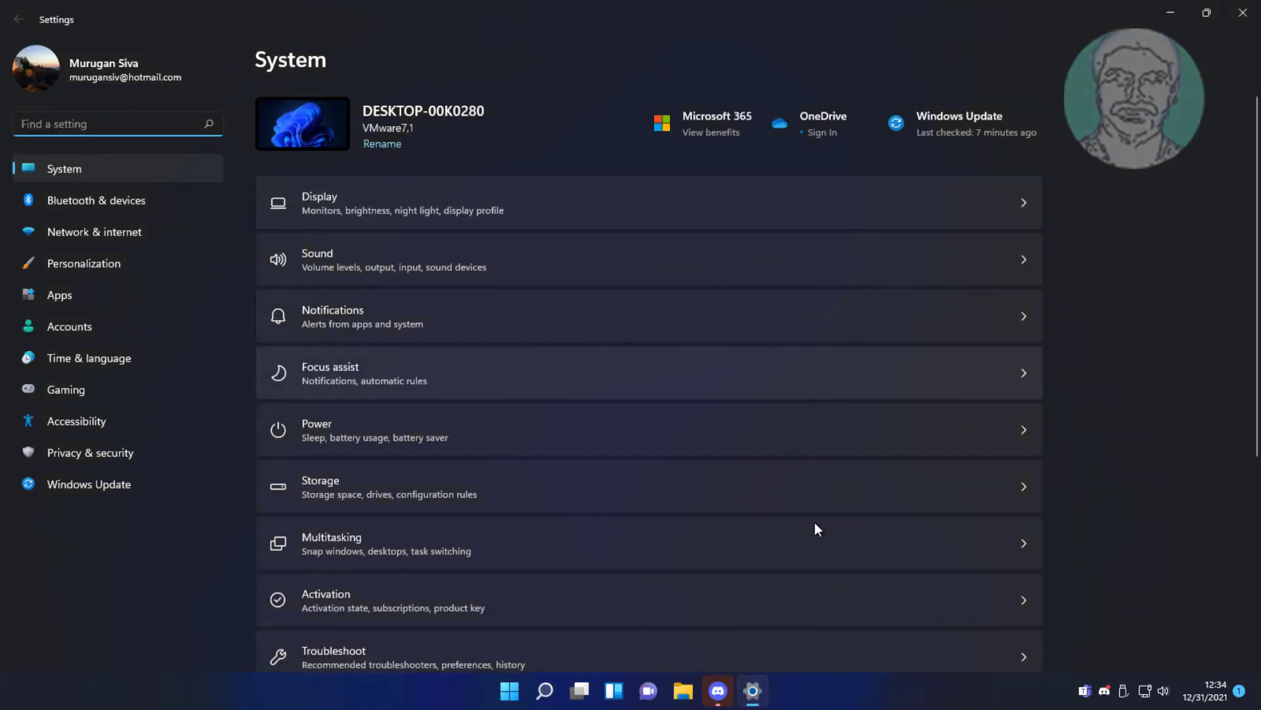
{"action": "left_click", "coordinate": [104, 271]}
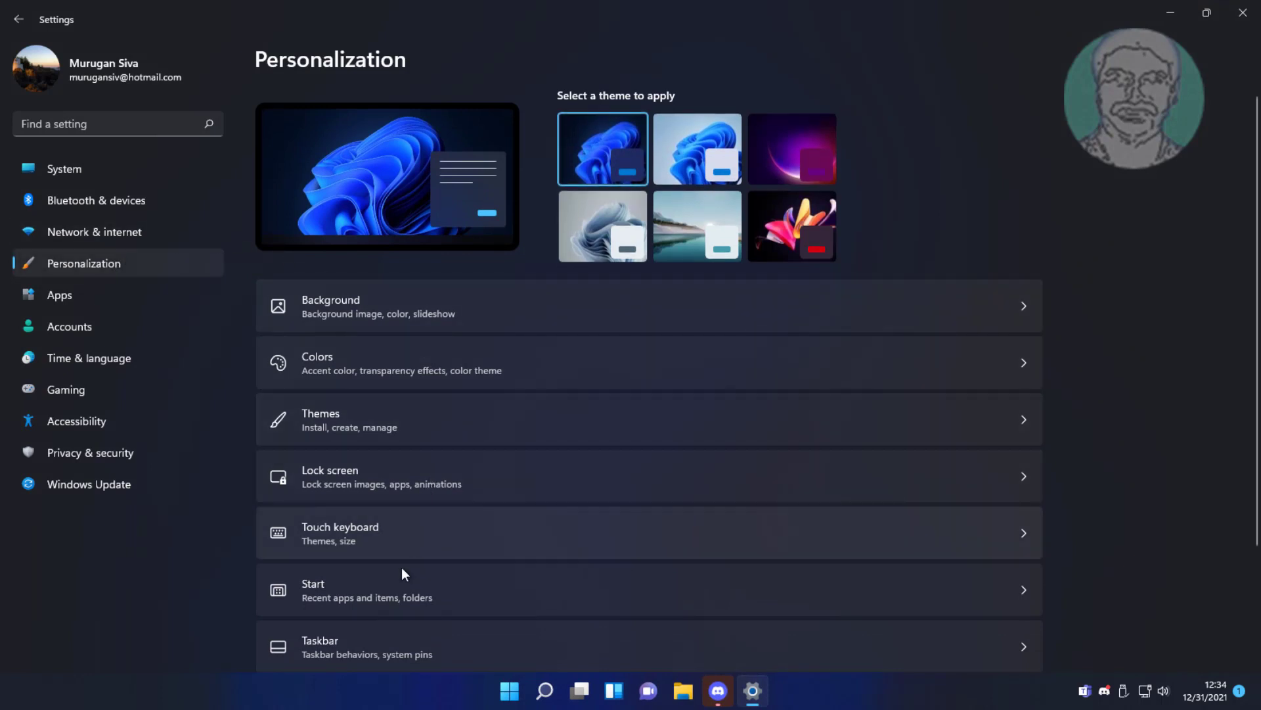
{"action": "left_click", "coordinate": [333, 643]}
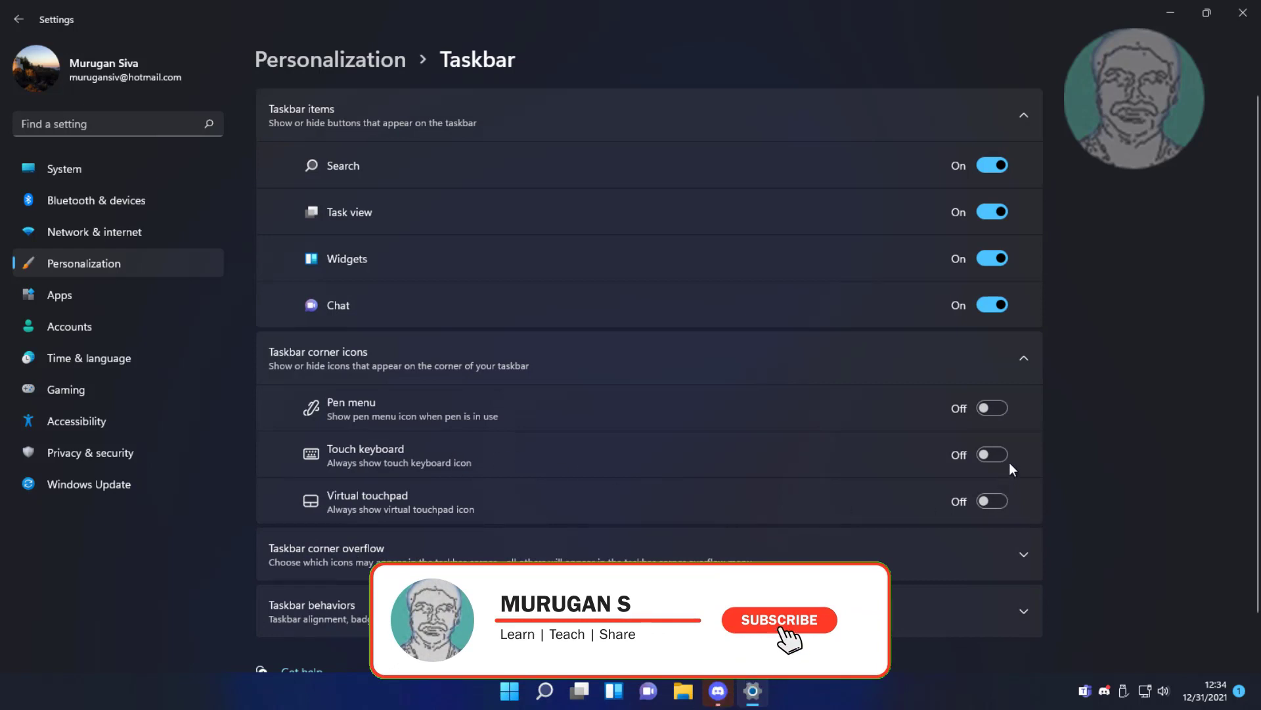
{"action": "left_click", "coordinate": [993, 454]}
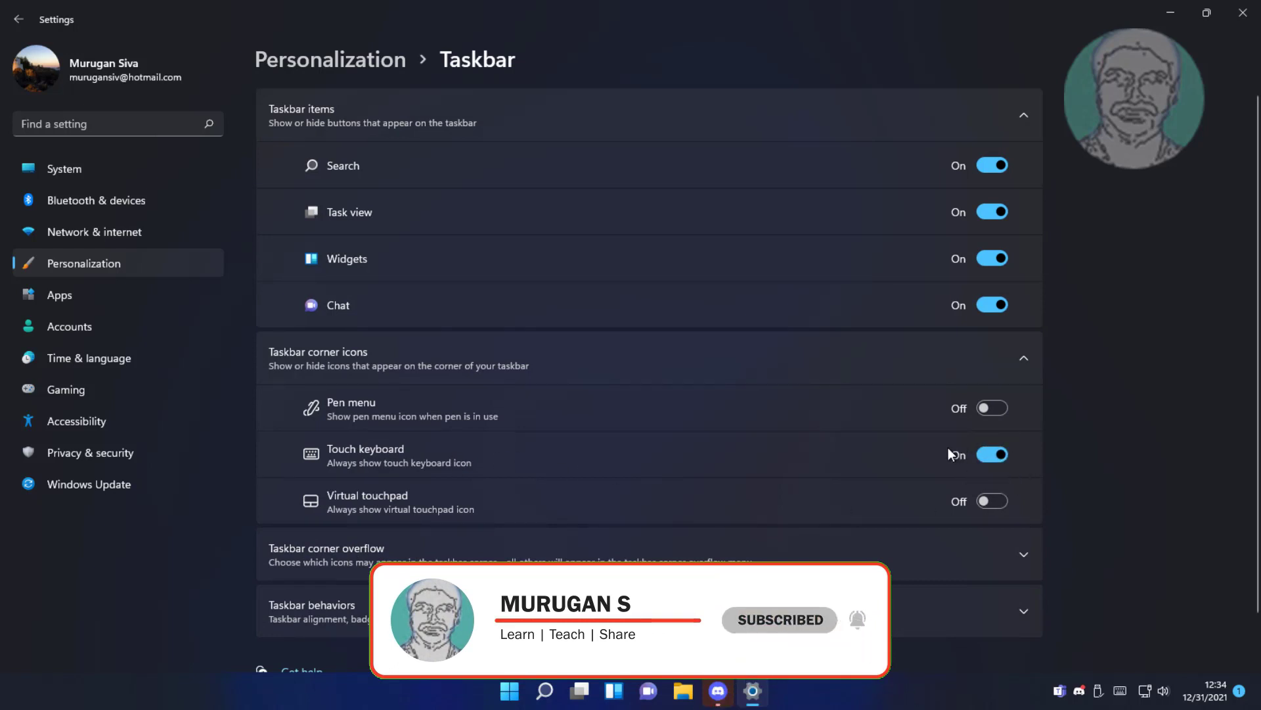
{"action": "left_click", "coordinate": [1241, 13]}
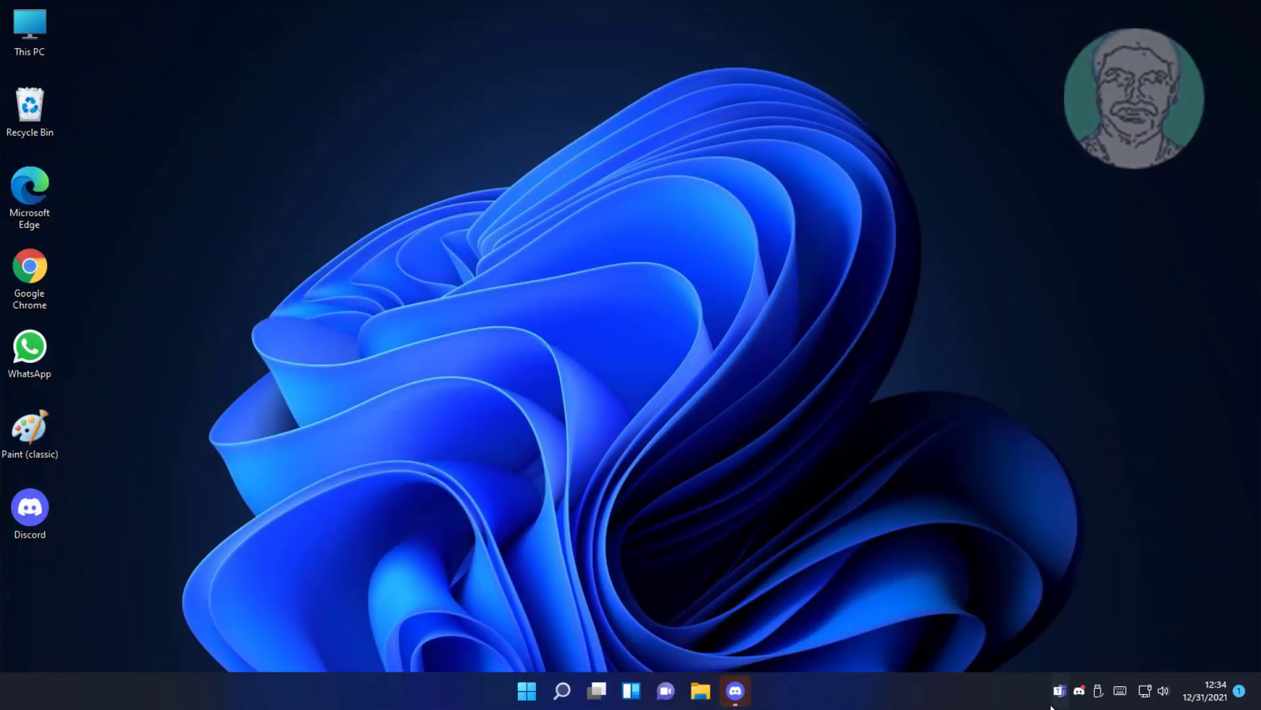
{"action": "left_click", "coordinate": [1120, 693]}
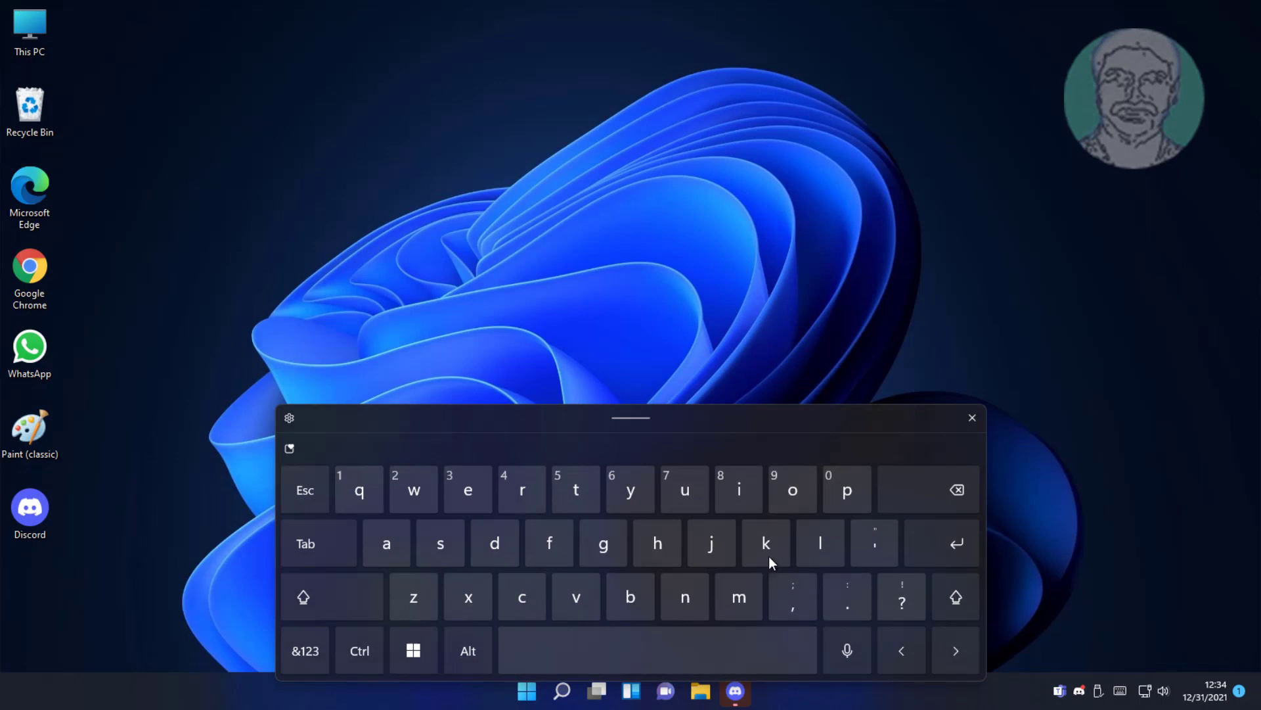
{"action": "key", "text": "Tab"}
{"action": "type", "text": "vuyb r"}
{"action": "type", "text": " t"}
{"action": "key", "text": "Left"}
{"action": "type", "text": "?"}
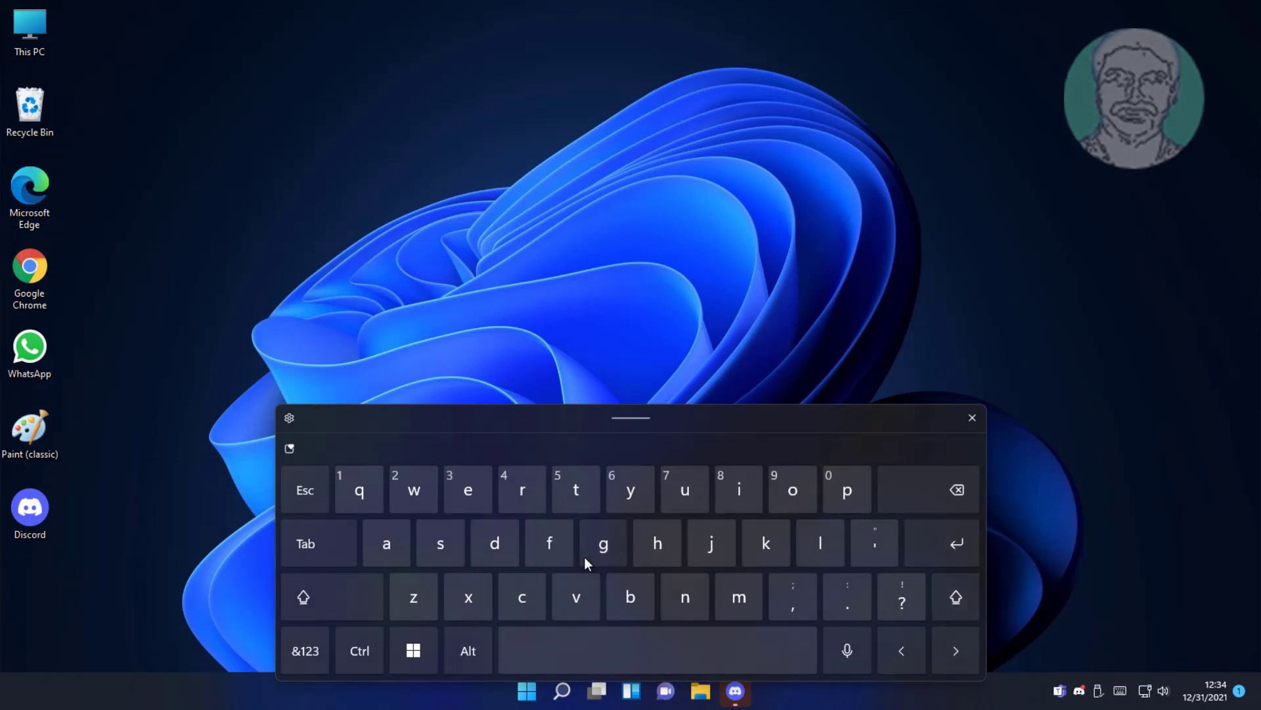
{"action": "left_click", "coordinate": [974, 418]}
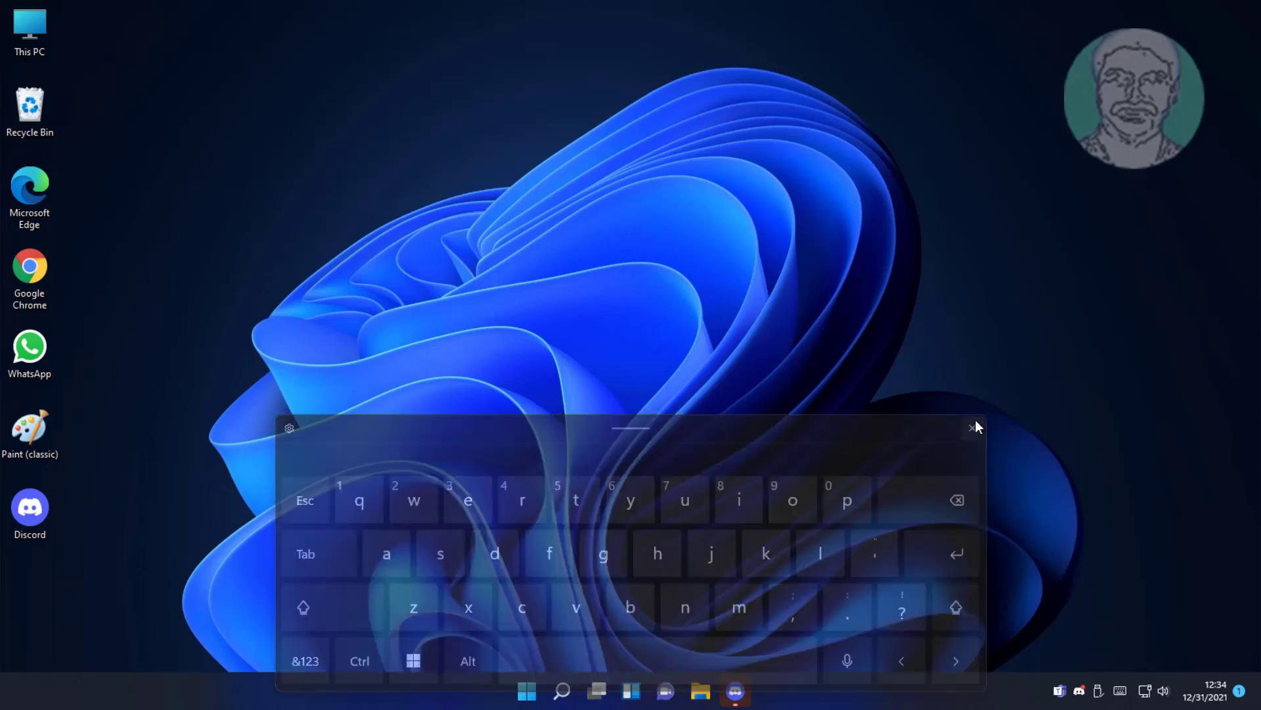